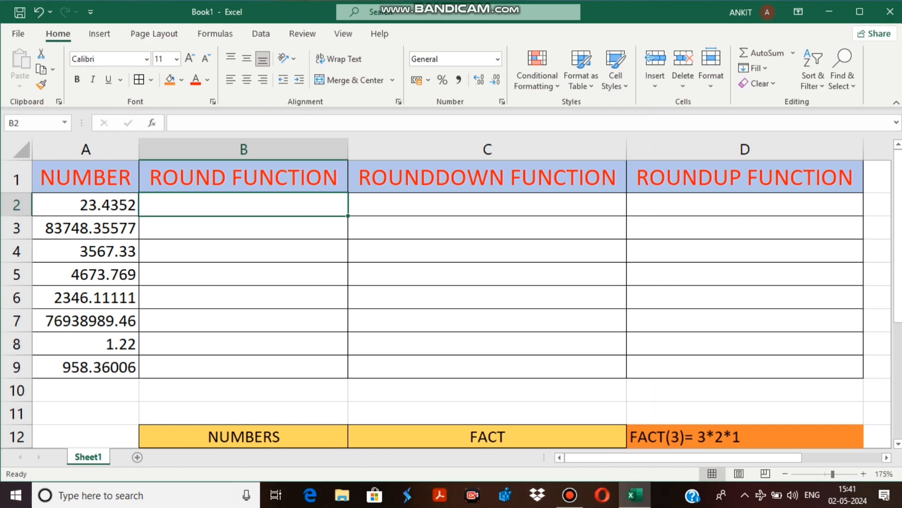
double_click(110, 205)
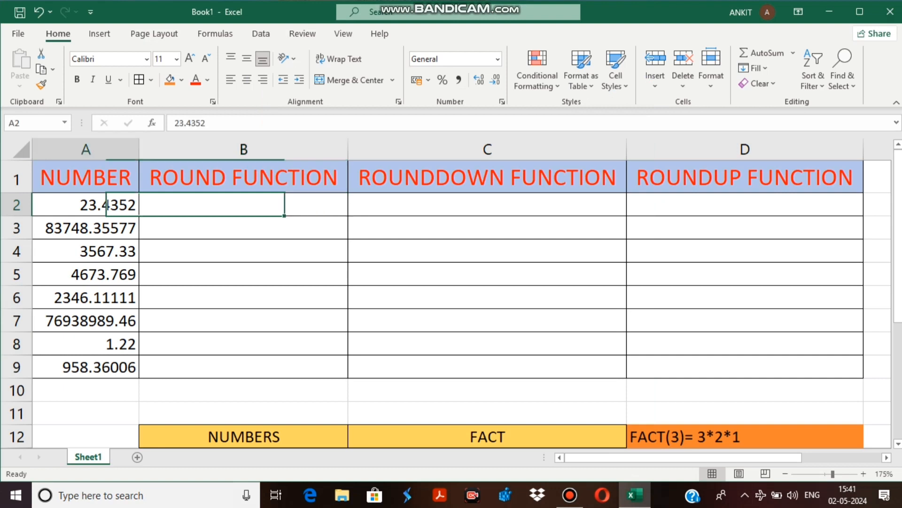
key(Return)
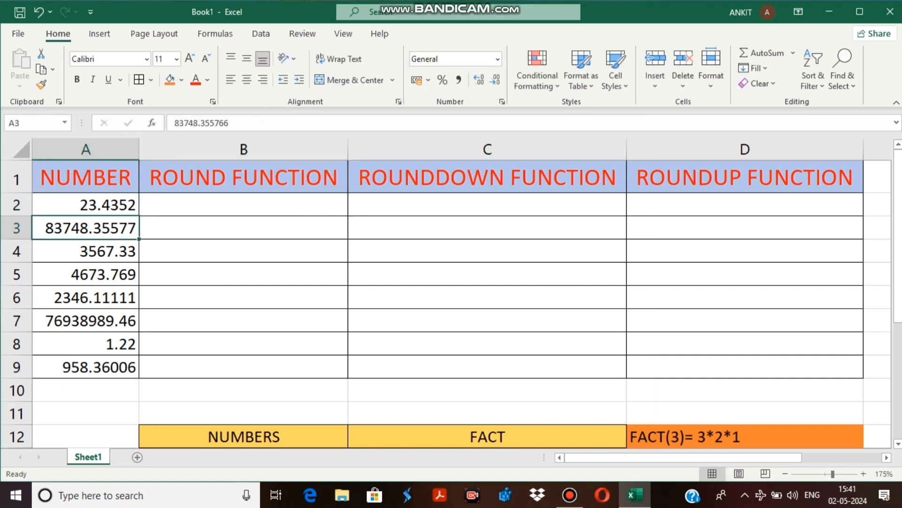
key(Down)
double_click(102, 297)
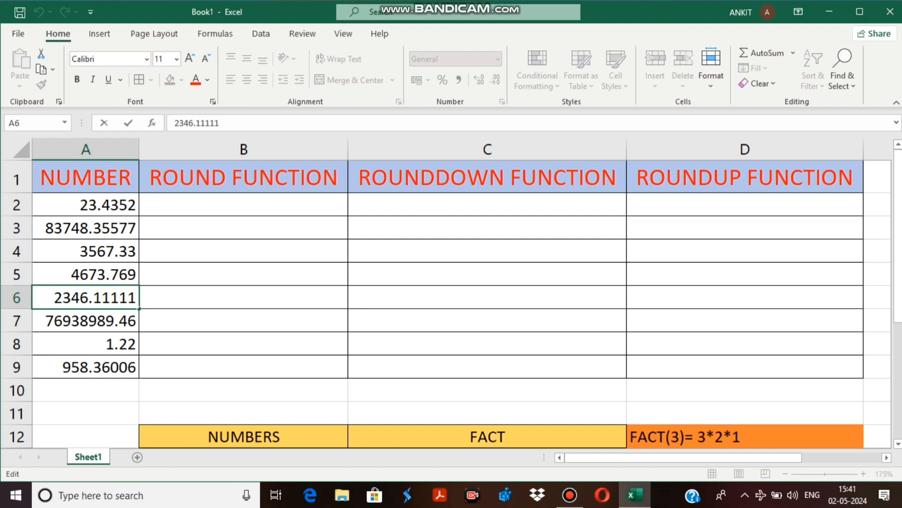
double_click(487, 205)
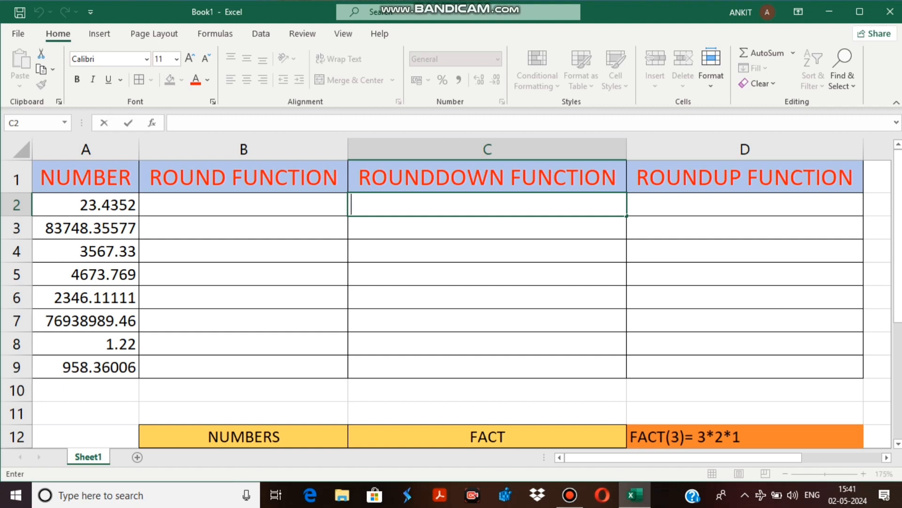
key(Return)
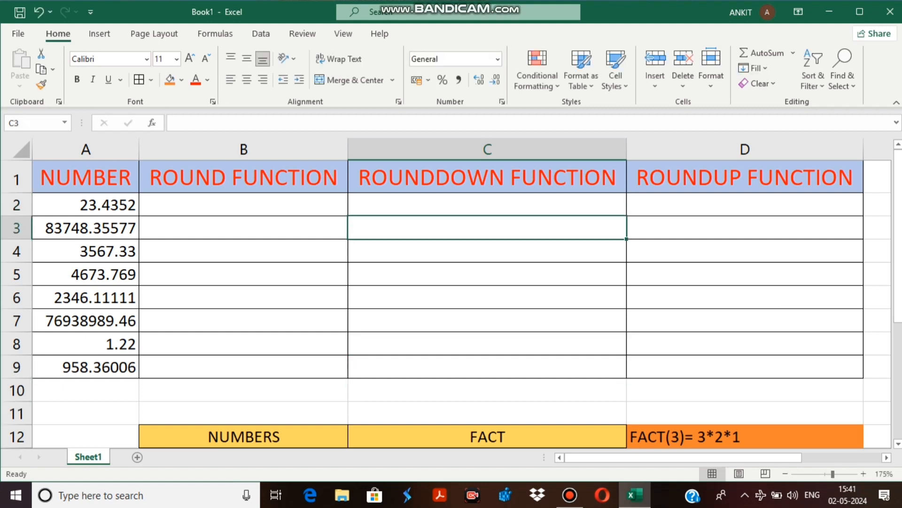
double_click(243, 205)
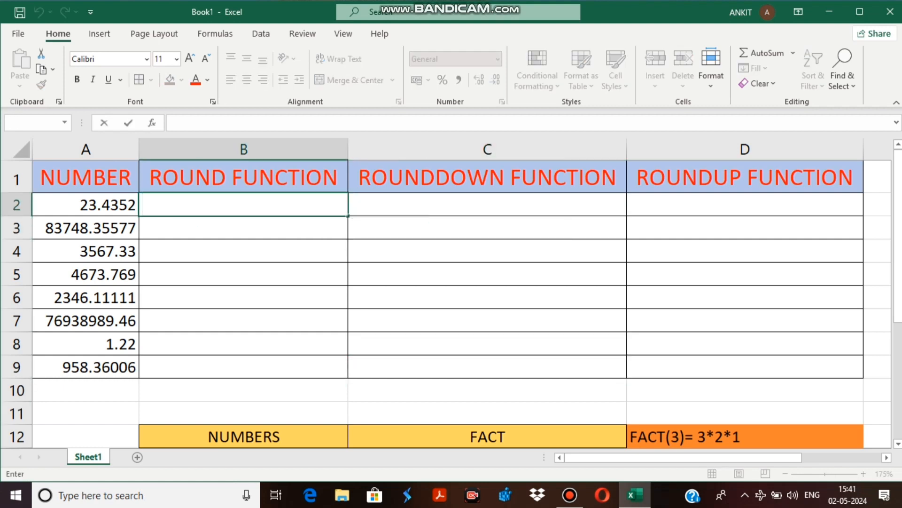
double_click(461, 251)
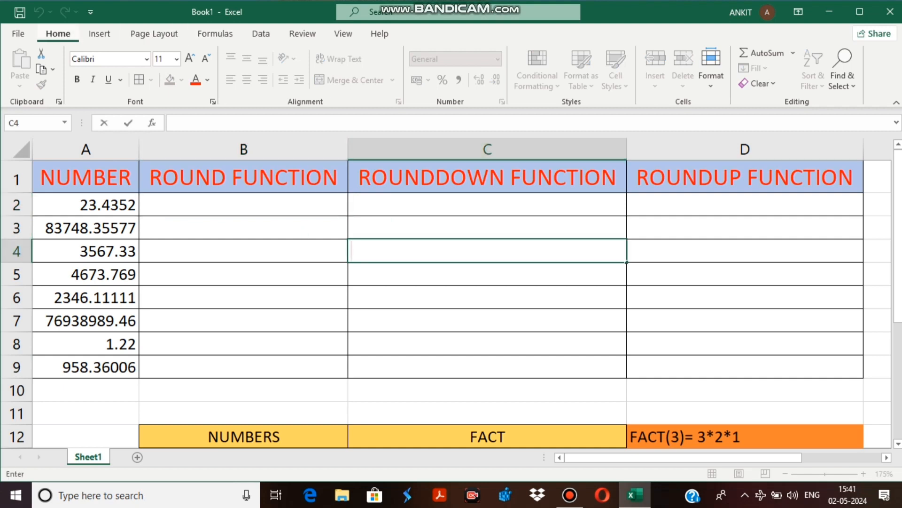
double_click(110, 205)
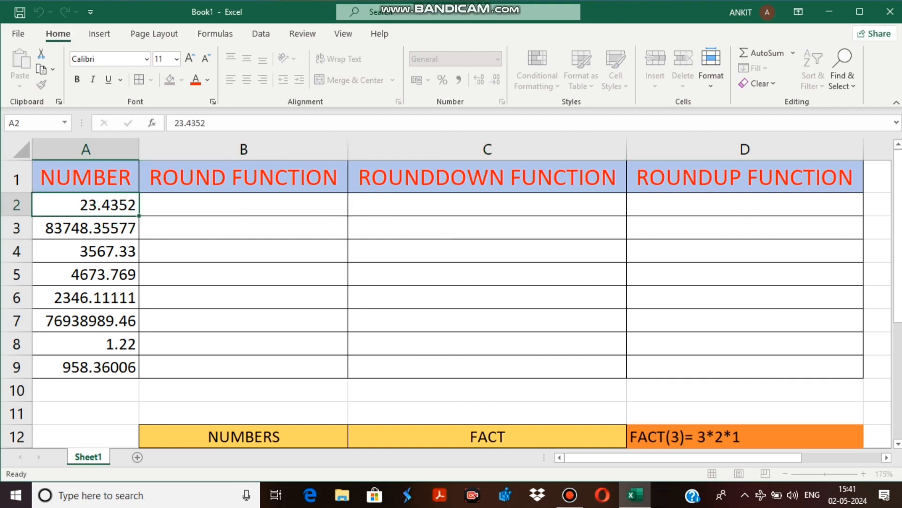
click(243, 274)
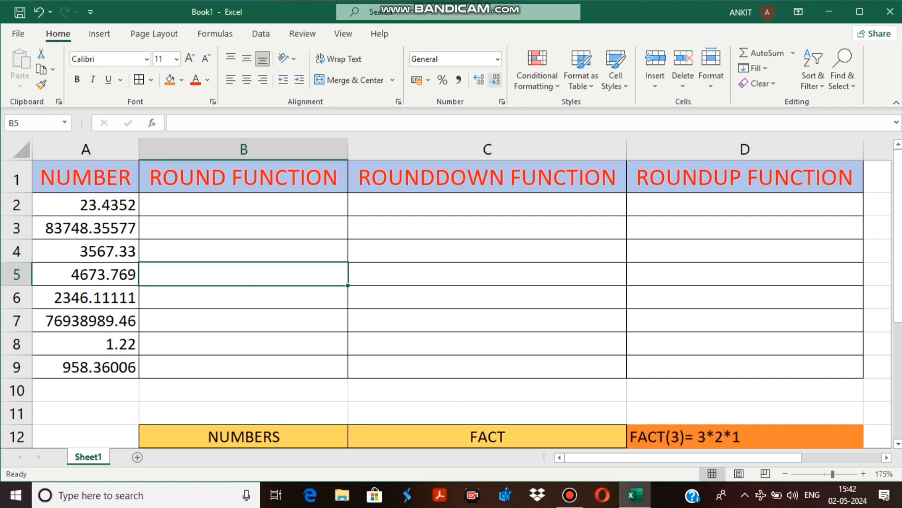
click(86, 204)
double_click(101, 204)
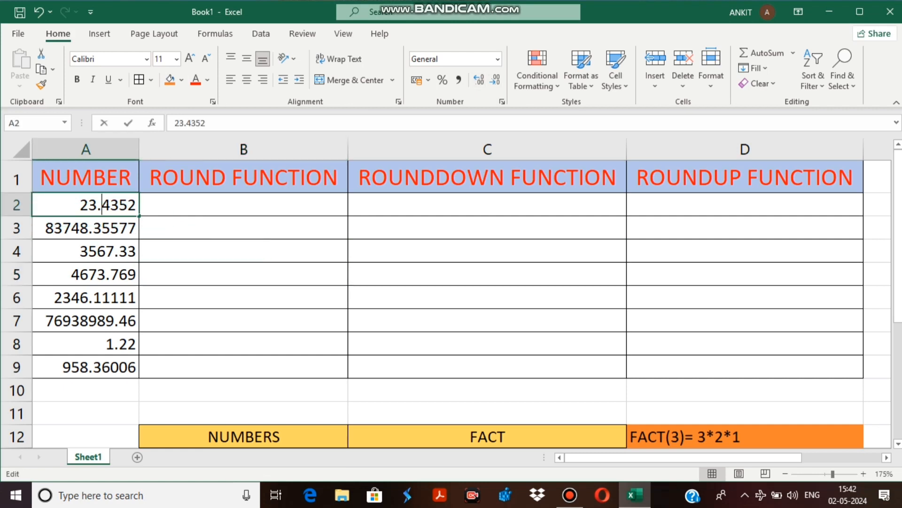
click(243, 204)
double_click(243, 204)
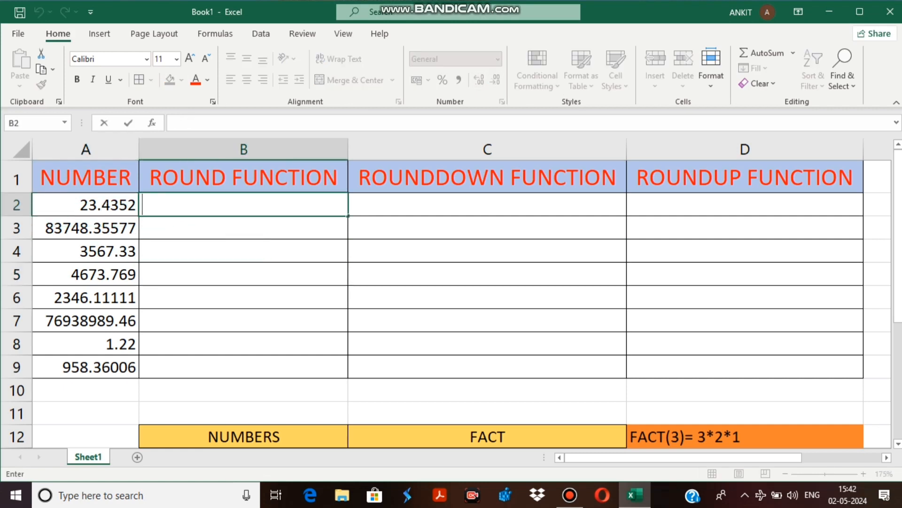
Increase the displayed decimals of the numbers in A2:A9 to eight places.
click(85, 205)
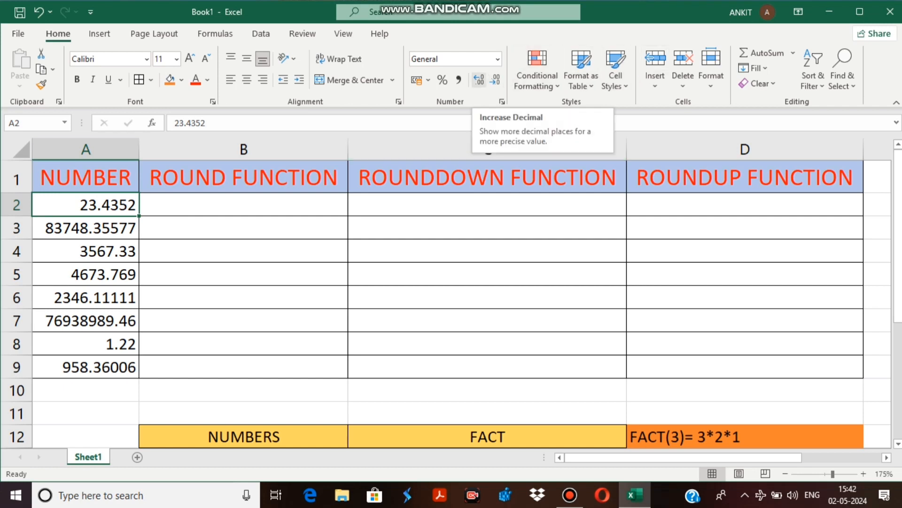
drag(85, 204, 84, 367)
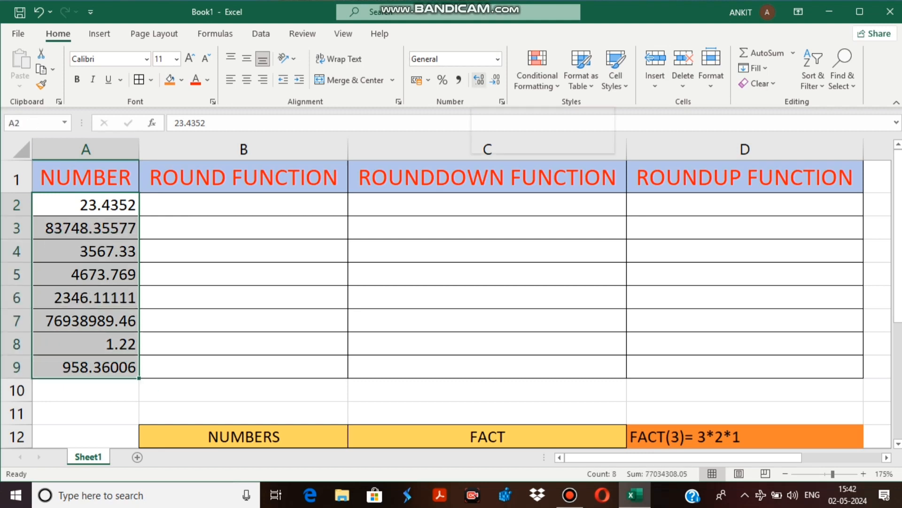
click(479, 79)
click(478, 79)
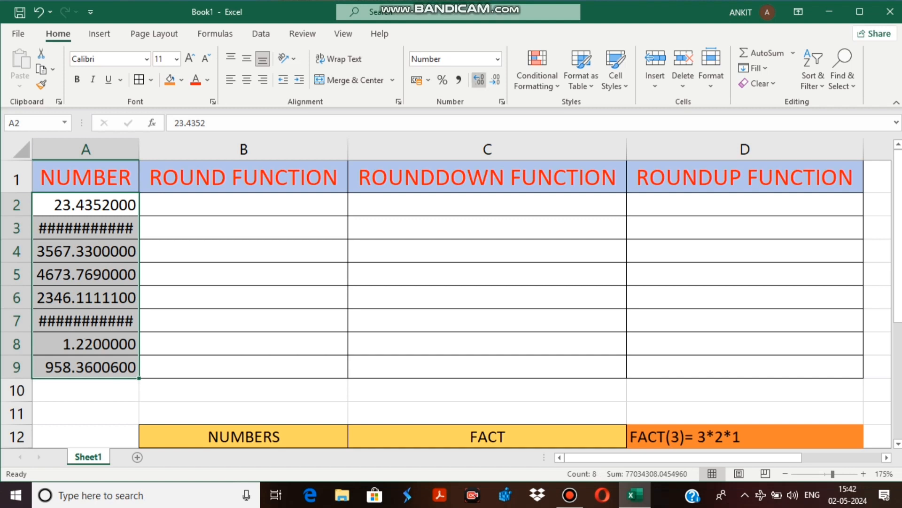
click(479, 79)
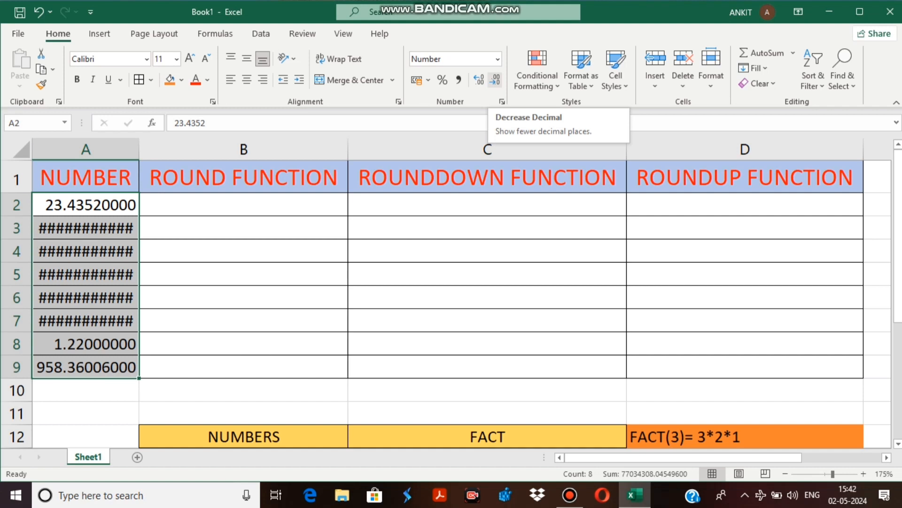
Reduce the displayed decimals of the numbers in A2:A9 to two places.
click(495, 78)
click(495, 79)
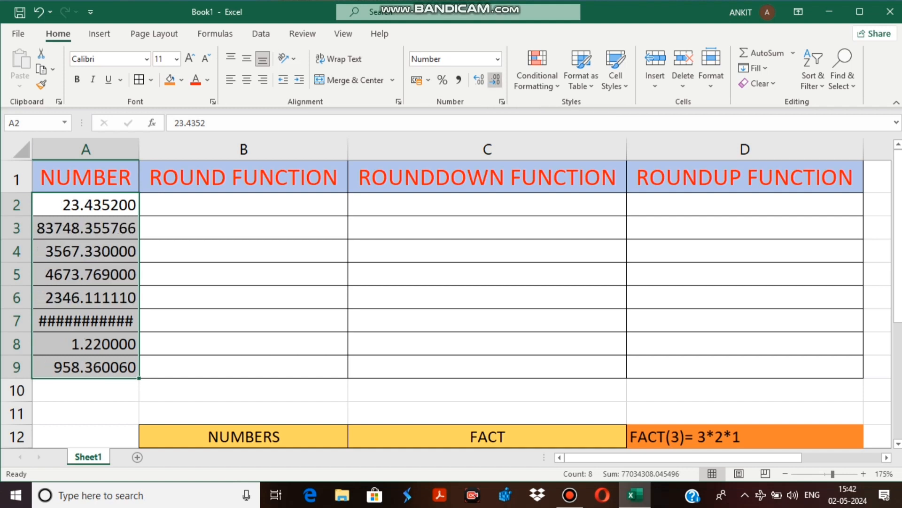
click(495, 79)
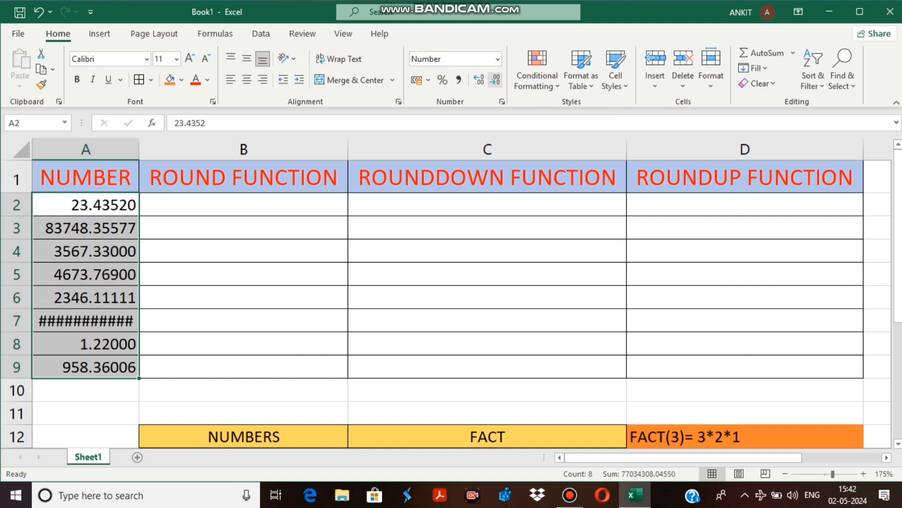
click(495, 79)
click(495, 79)
click(495, 79)
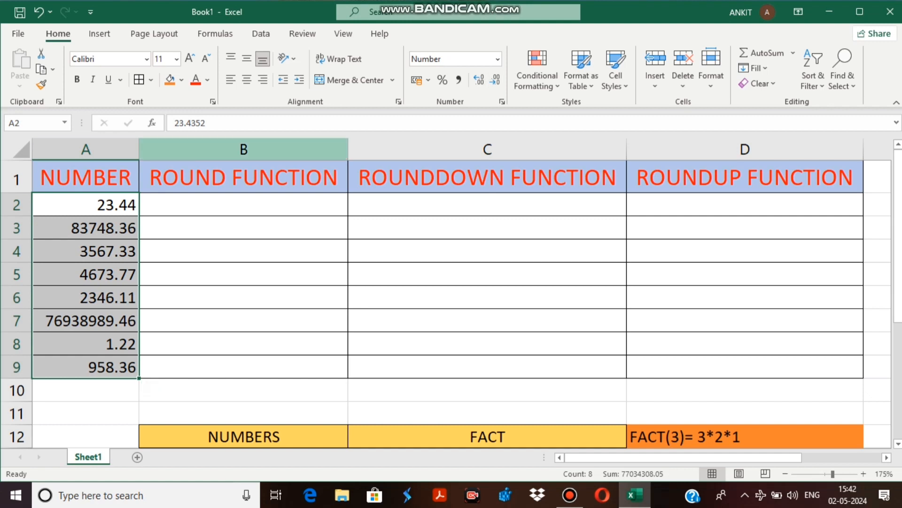
Undo all the decimal-place changes on A2:A9 back to the General number format.
click(39, 13)
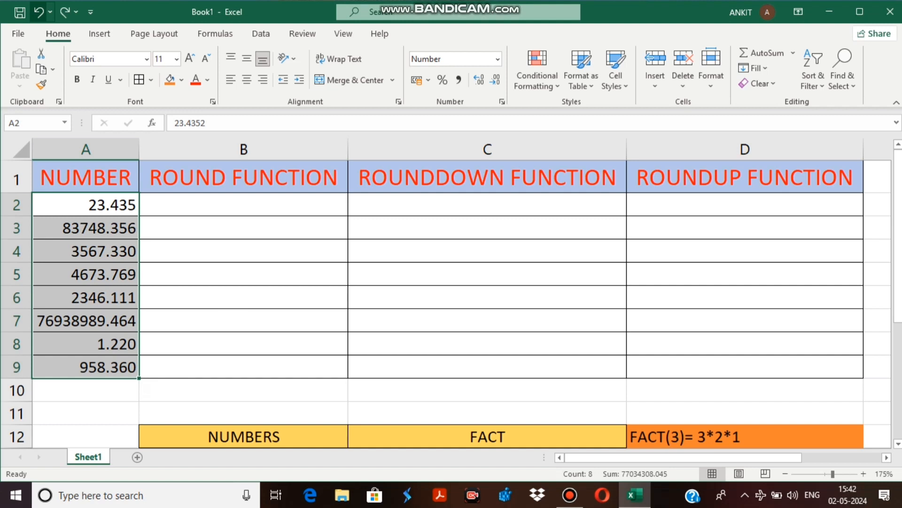
click(39, 12)
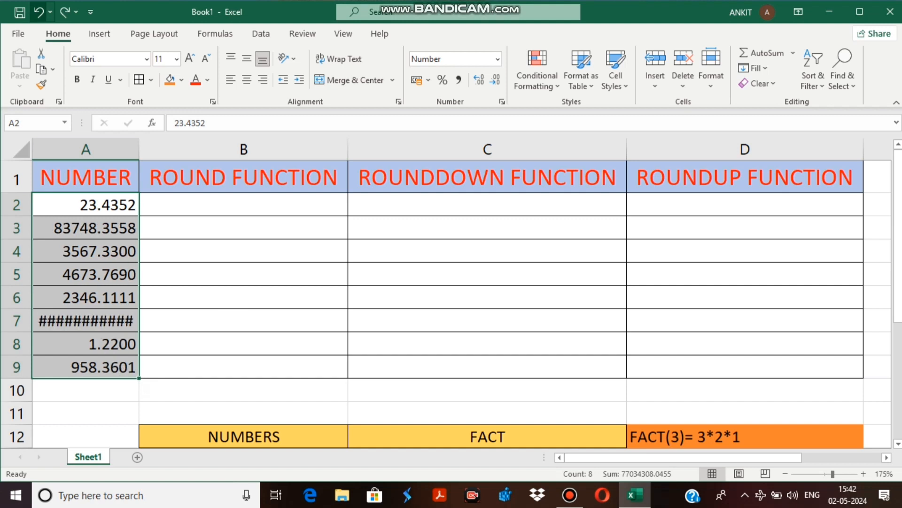
click(39, 12)
click(39, 12)
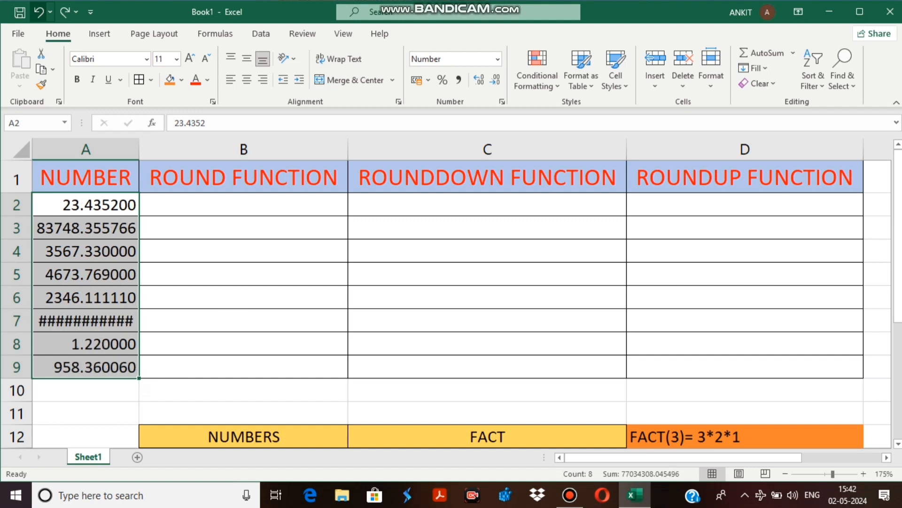
click(38, 13)
click(39, 12)
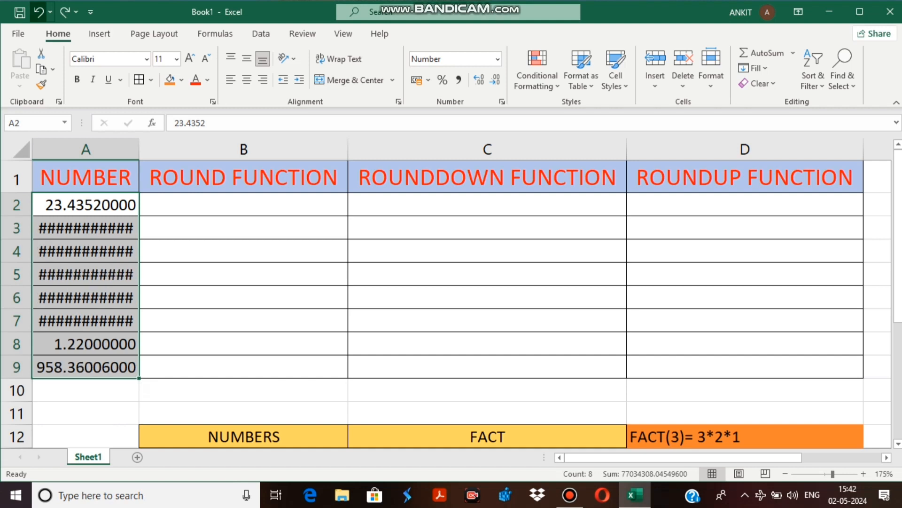
click(39, 12)
click(39, 12)
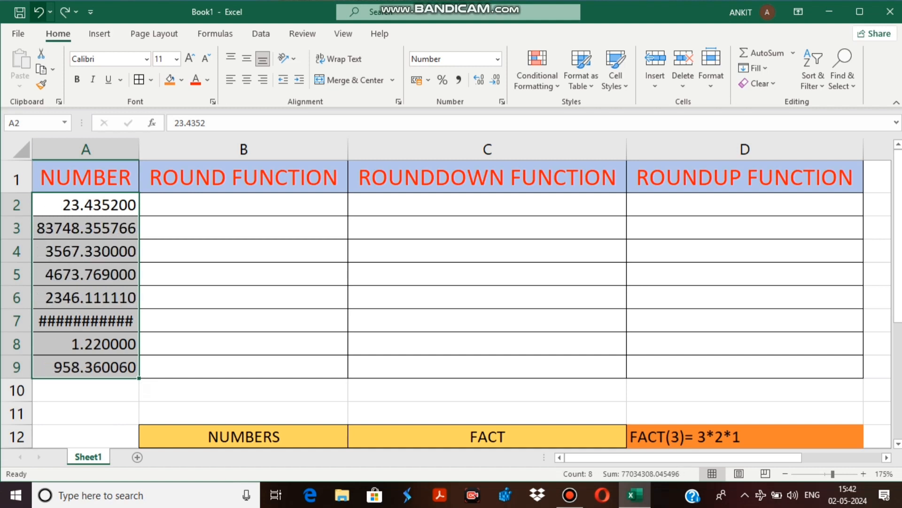
click(39, 12)
click(39, 12)
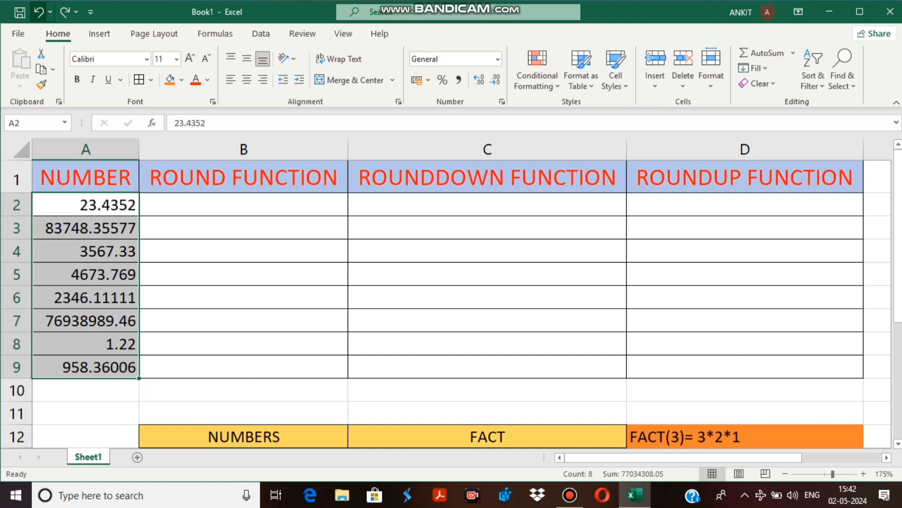
click(487, 297)
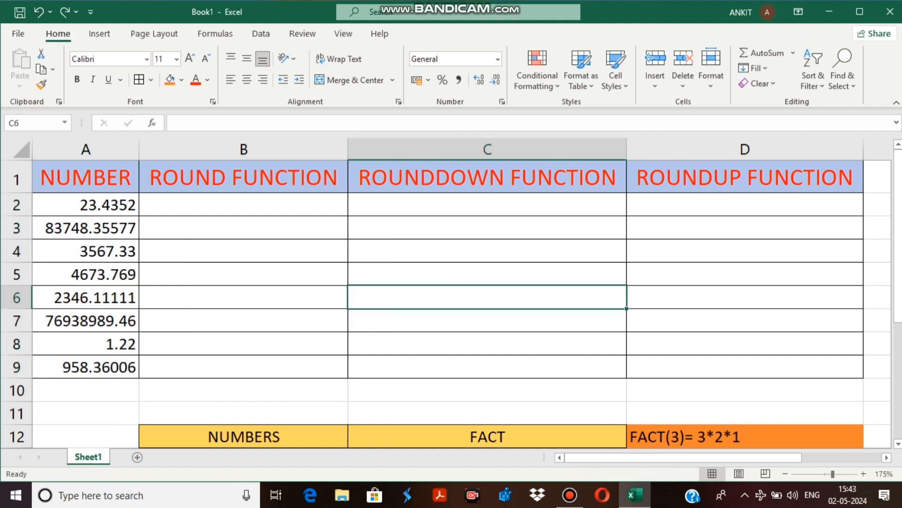
Enter the formula =ROUND(A2,2) in B2 to round the first number to two decimal places.
double_click(244, 205)
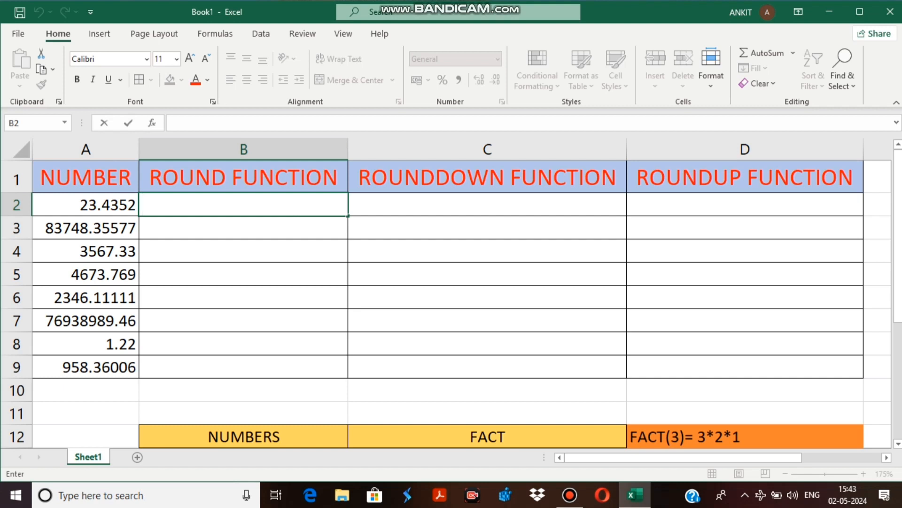
text(=)
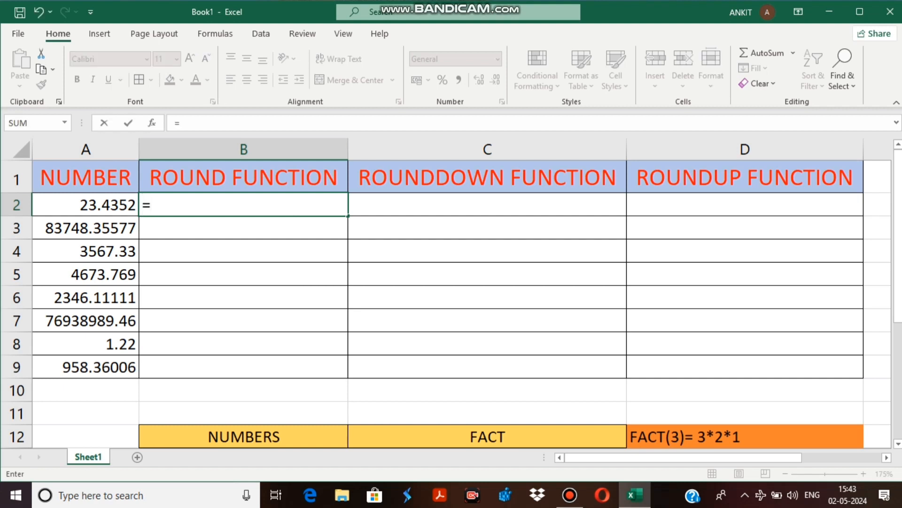
text(round)
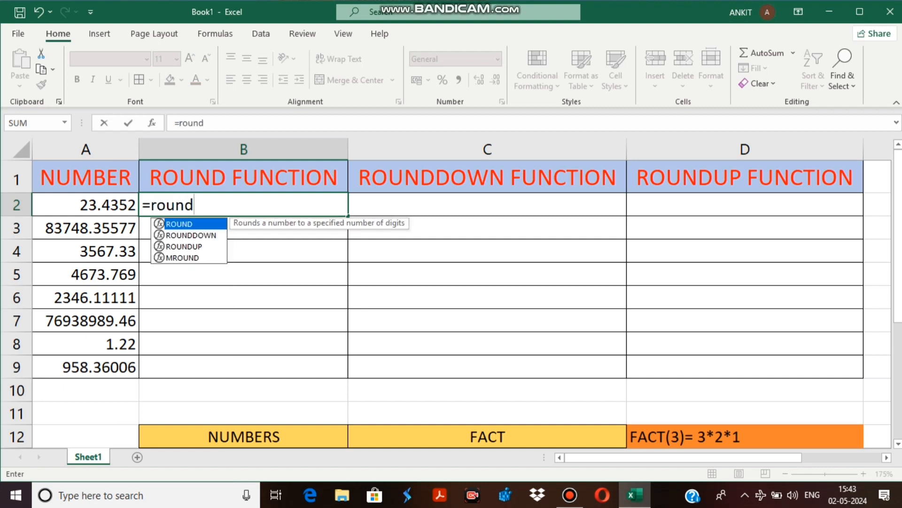
text(()
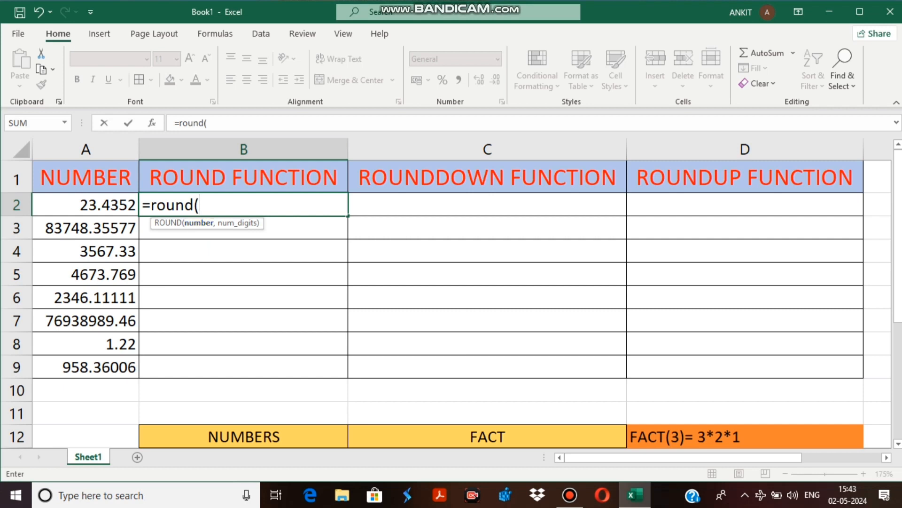
key(Left)
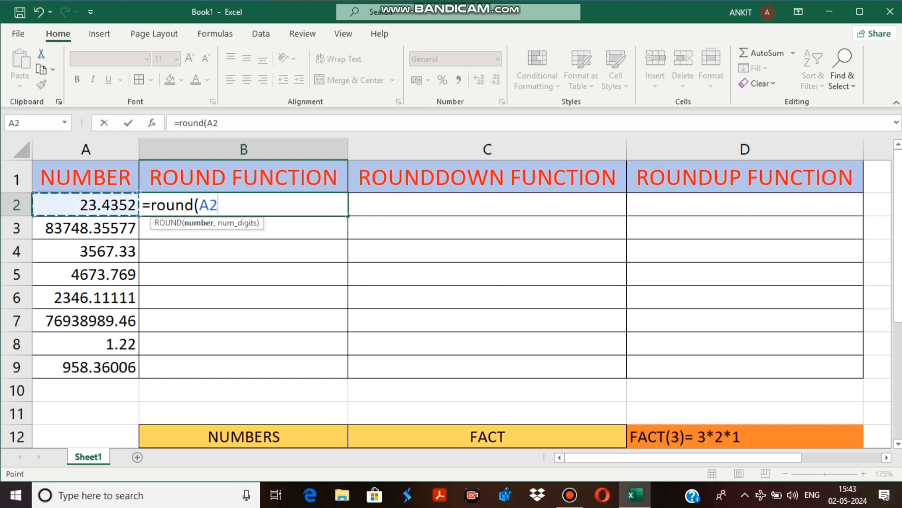
text(,)
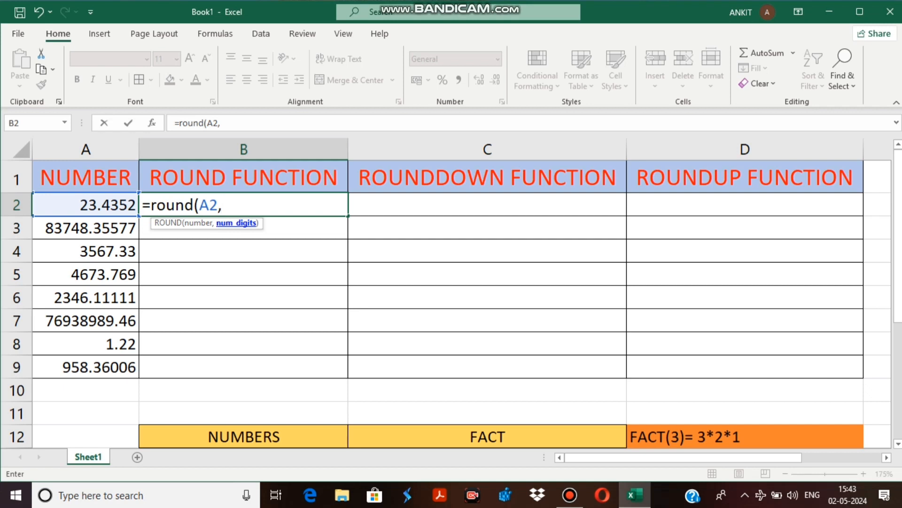
text(2)
key(Return)
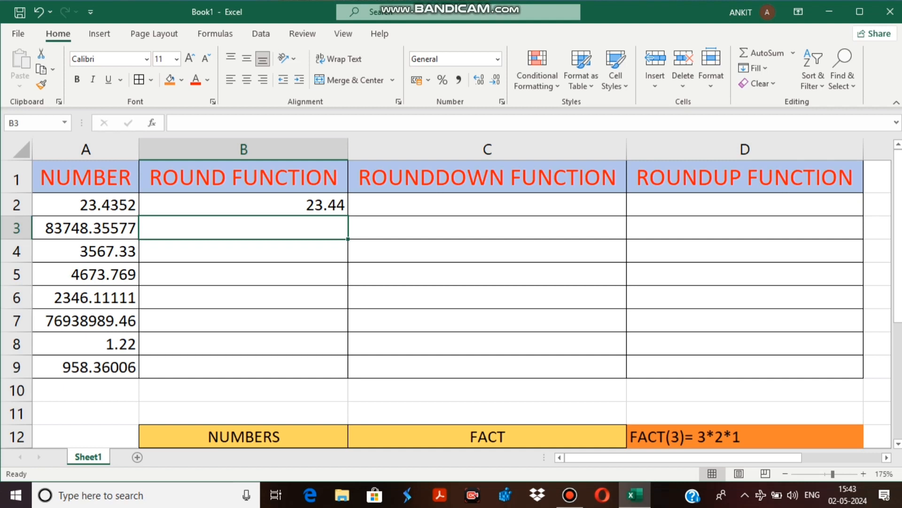
Fill the ROUND formula from B2 down through B9.
click(243, 205)
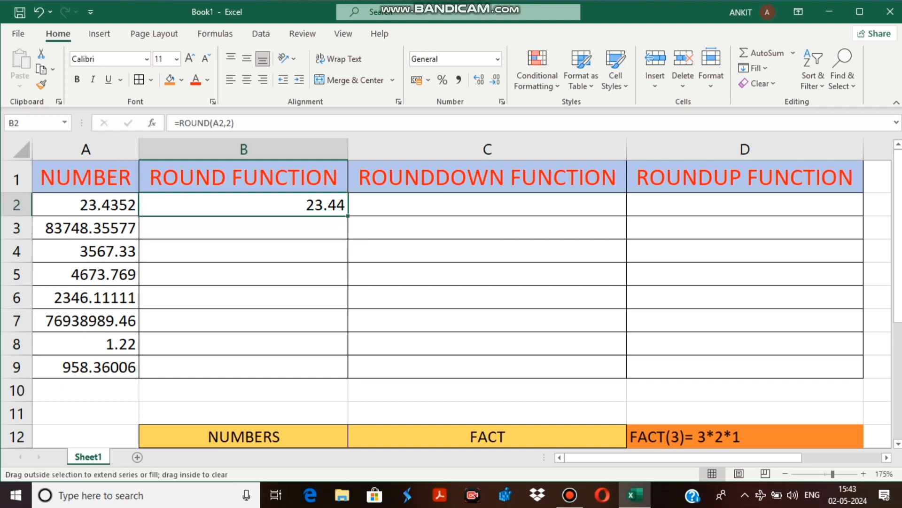
drag(349, 216, 348, 378)
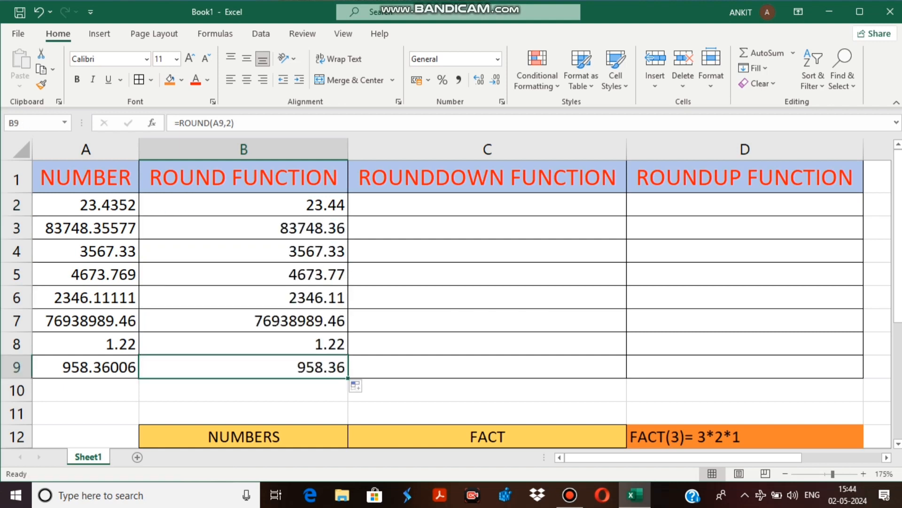
click(487, 251)
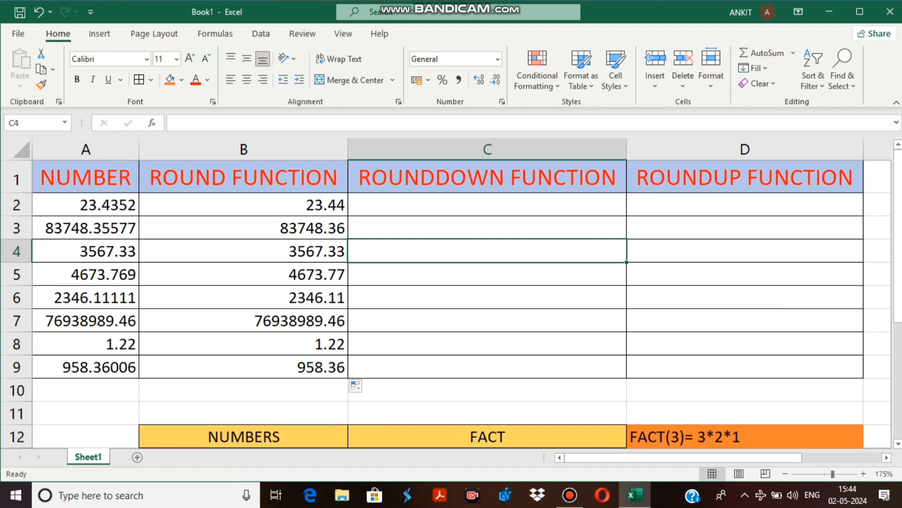
Compare the number in A5 with its rounded value in B5, and begin a formula with =round in C2.
click(86, 274)
key(shift+Right)
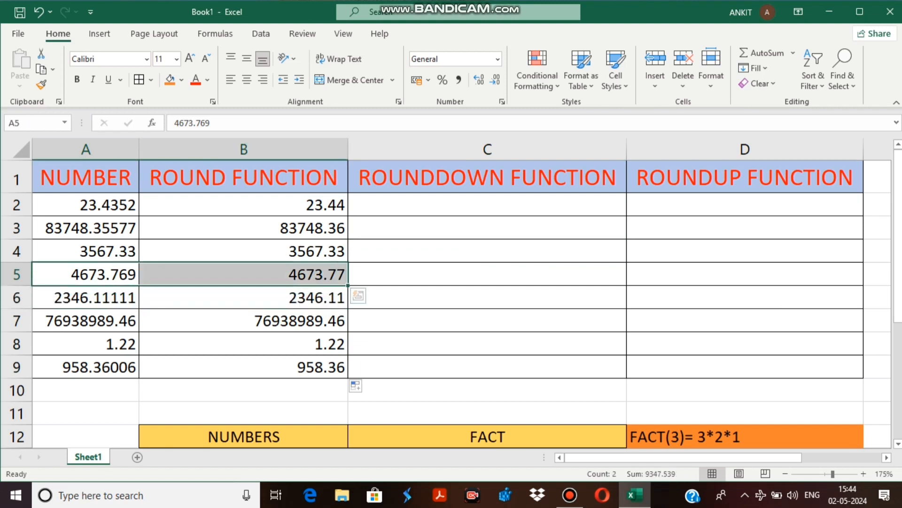
double_click(488, 205)
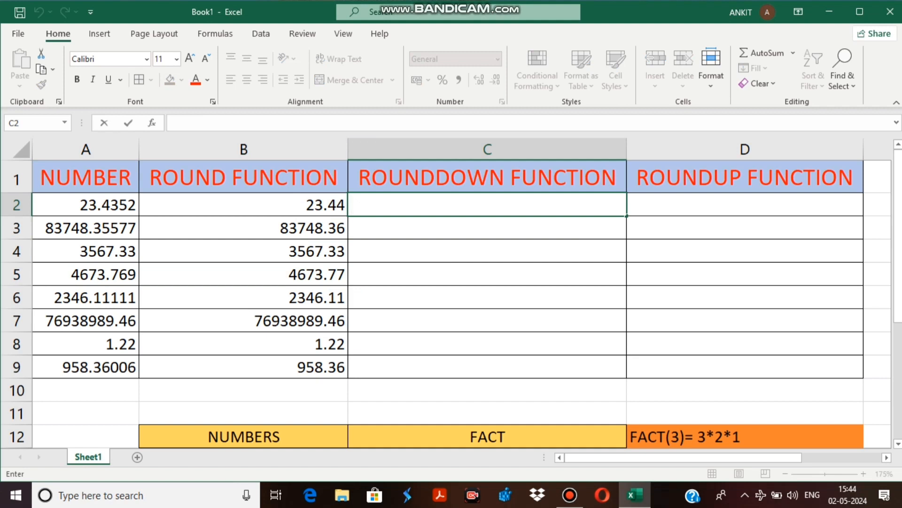
text(=round)
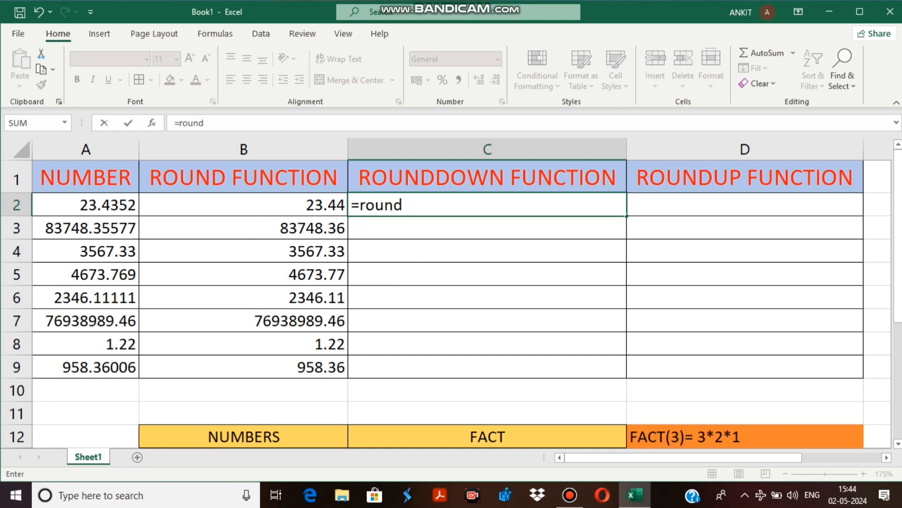
text(wou)
text(n)
key(BackSpace)
key(BackSpace)
key(BackSpace)
key(BackSpace)
key(Escape)
text(own()
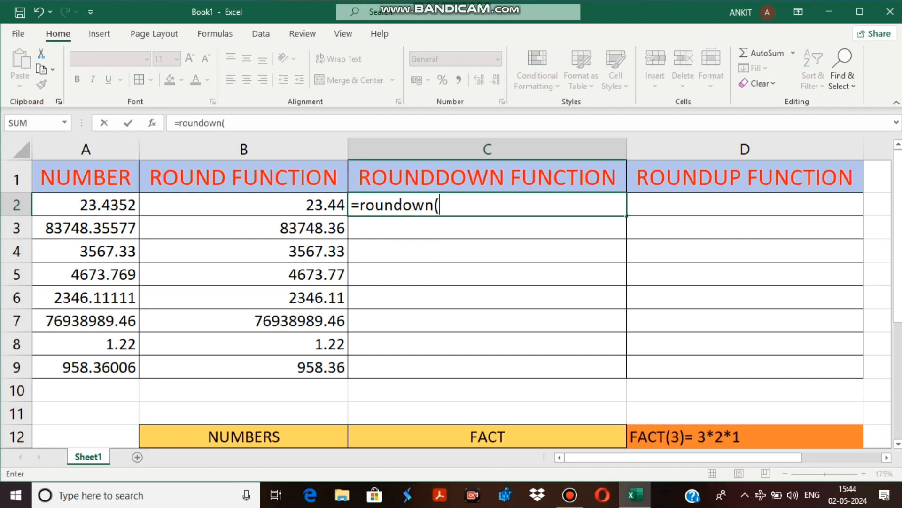
key(BackSpace)
key(BackSpace)
key(BackSpace)
key(BackSpace)
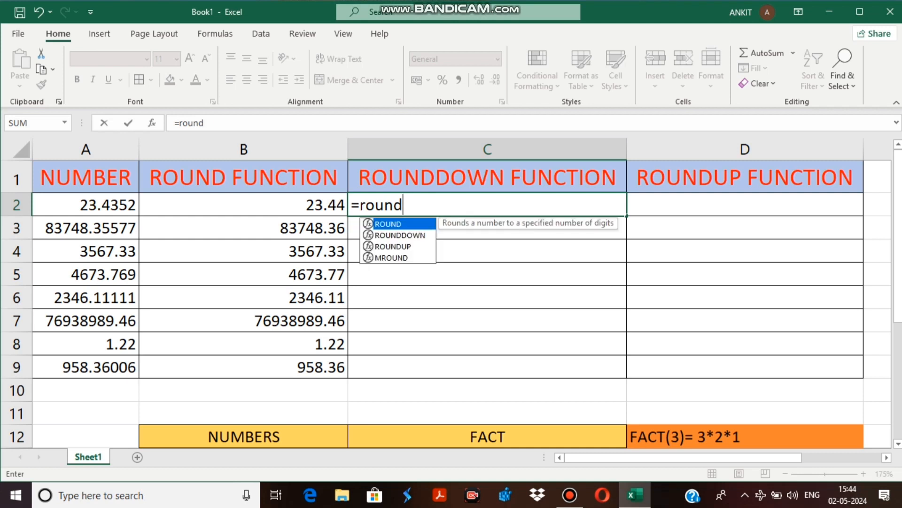
Complete the formula in C2 as =ROUNDDOWN(A2,2) to round the first number down to two decimal places.
key(Down)
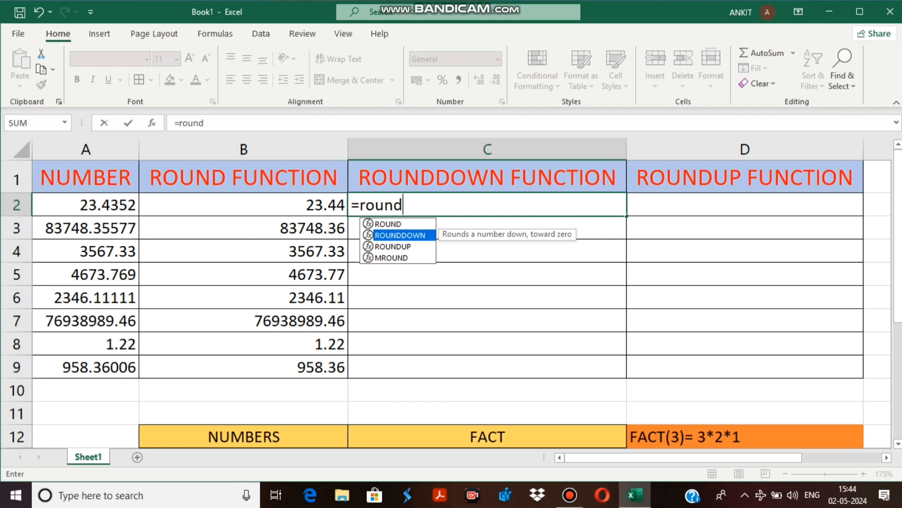
key(Tab)
key(Down)
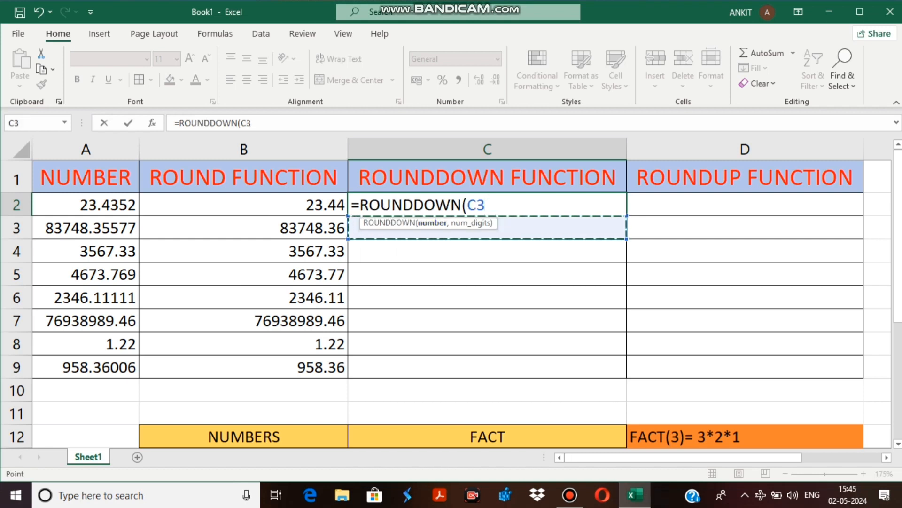
key(BackSpace)
key(BackSpace)
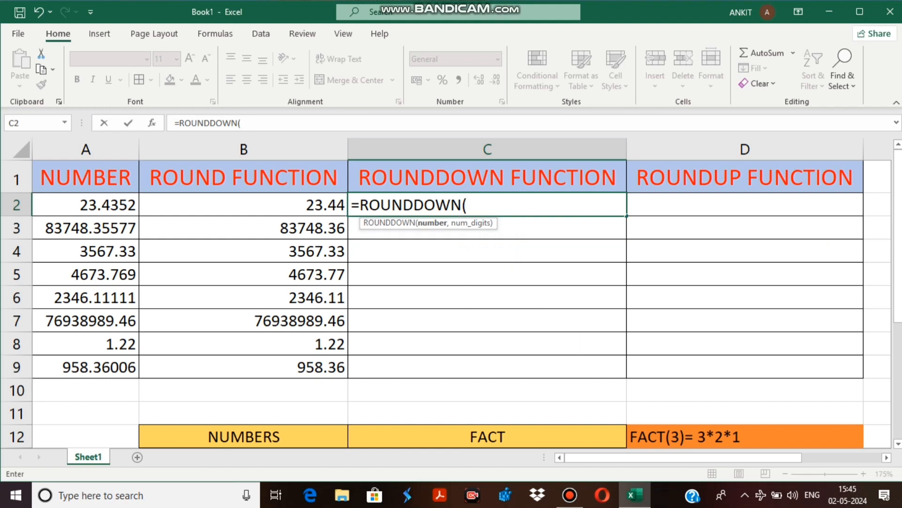
click(85, 205)
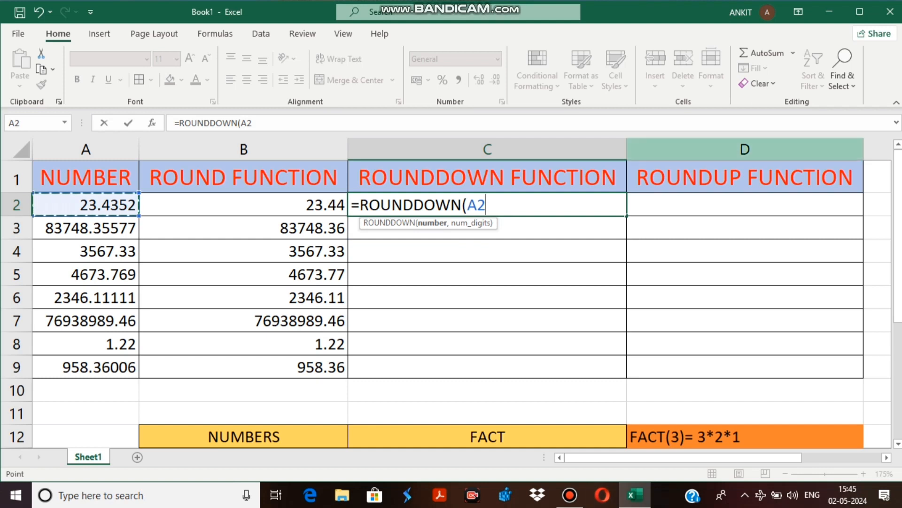
text(,)
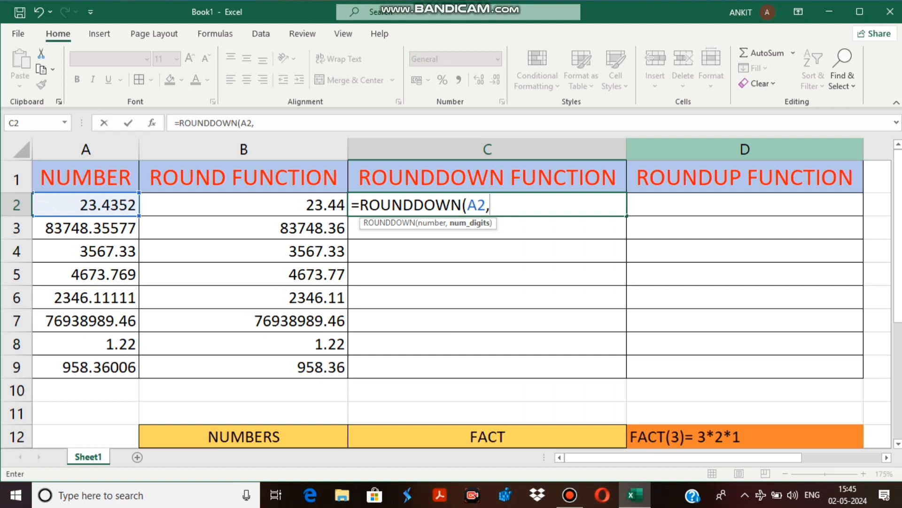
text(2)
key(Return)
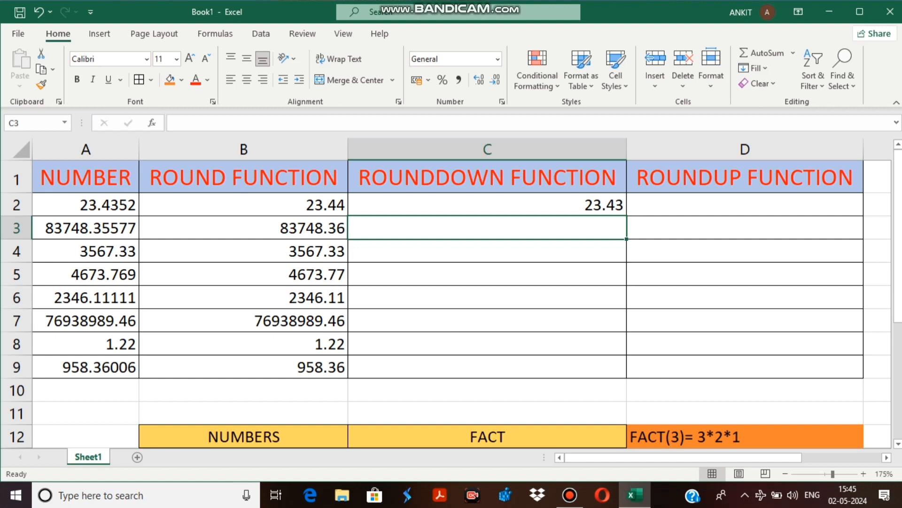
Fill the ROUNDDOWN formula from C2 down through C9 and compare the result in C2 with the number in A2.
double_click(526, 205)
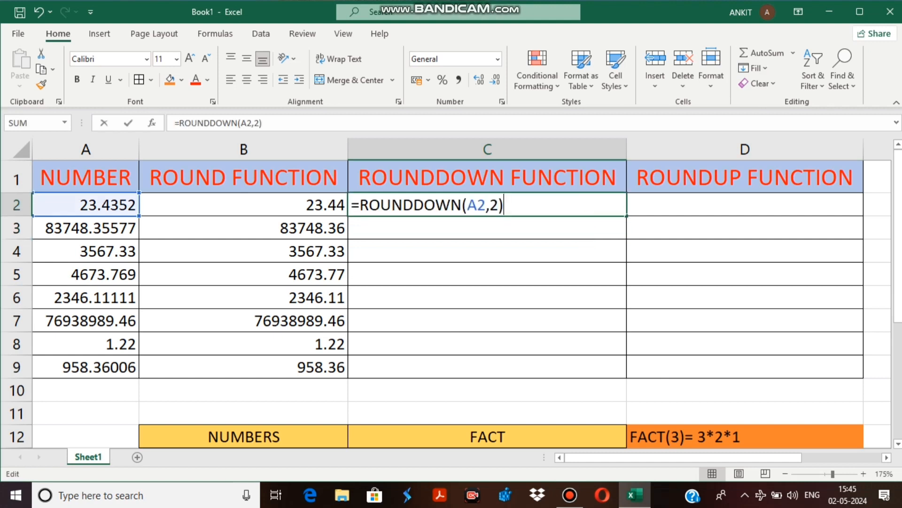
double_click(522, 274)
double_click(626, 217)
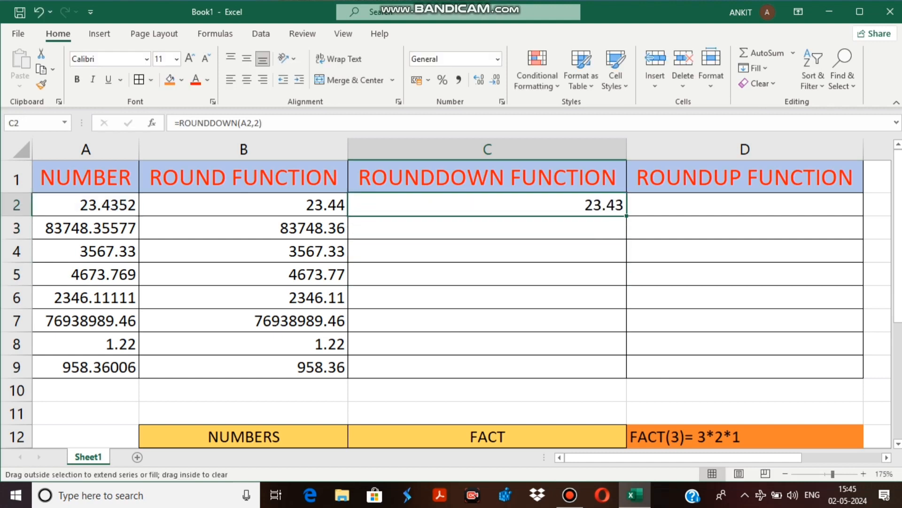
drag(626, 216, 627, 376)
click(729, 251)
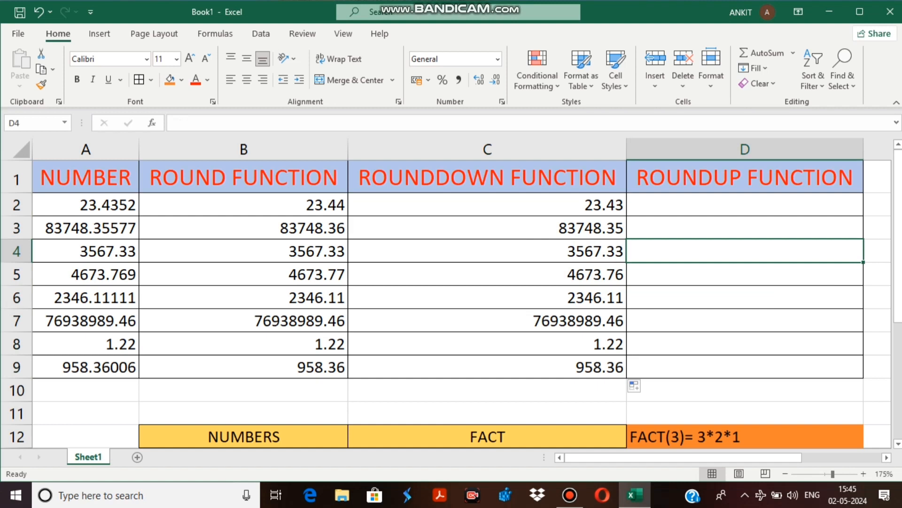
double_click(89, 204)
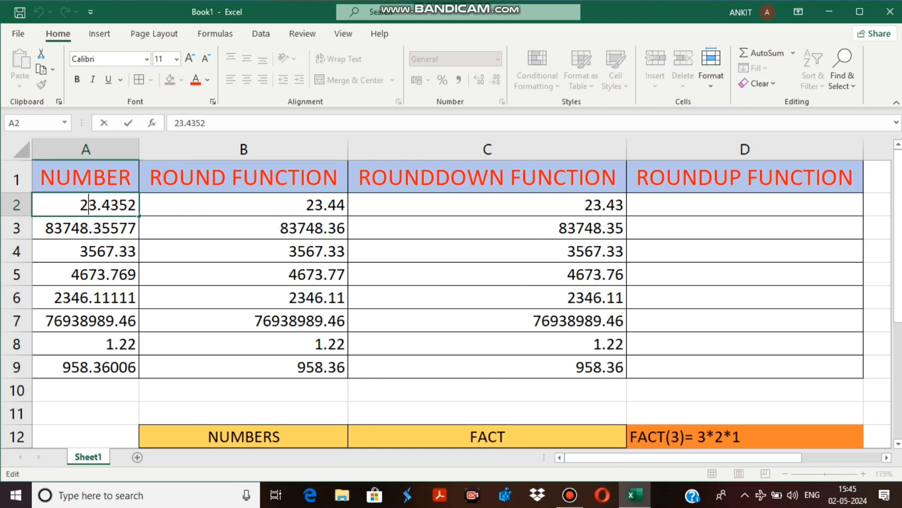
click(488, 204)
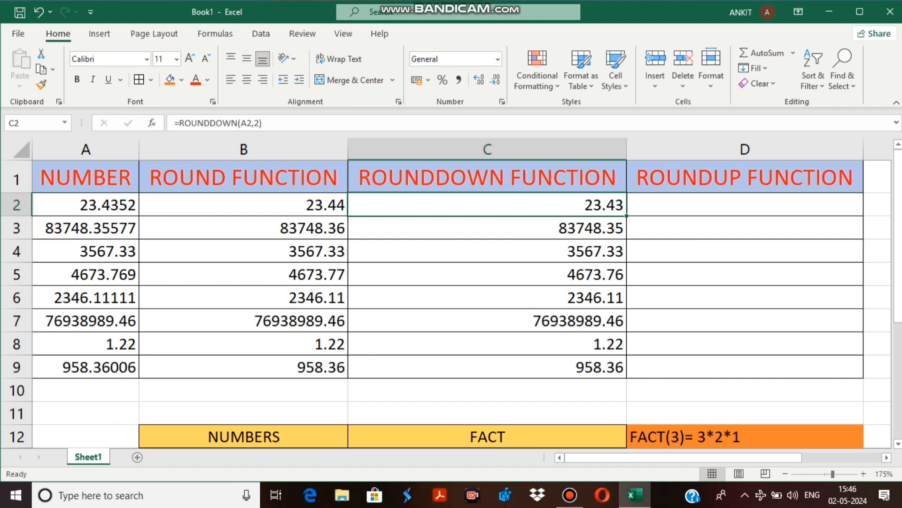
Enter the formula =ROUNDUP(A2,2) in D2 to round the first number up to two decimal places.
double_click(744, 205)
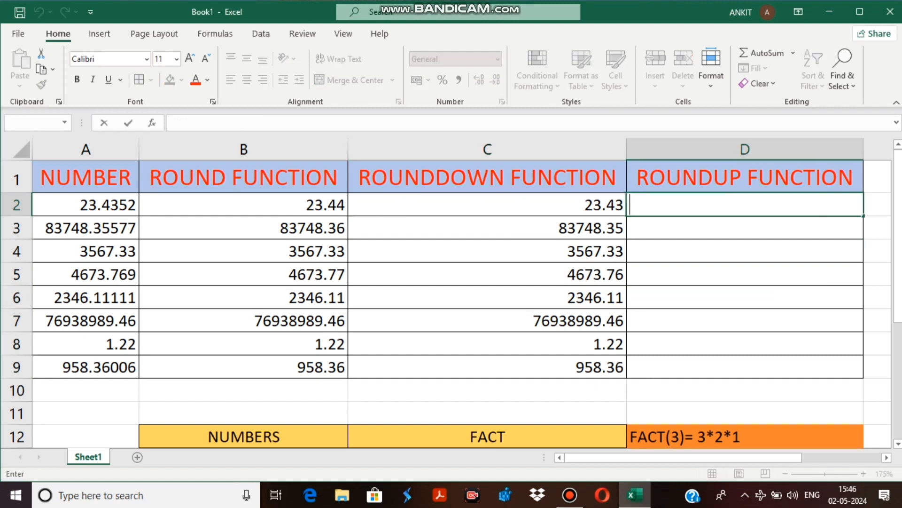
text(=)
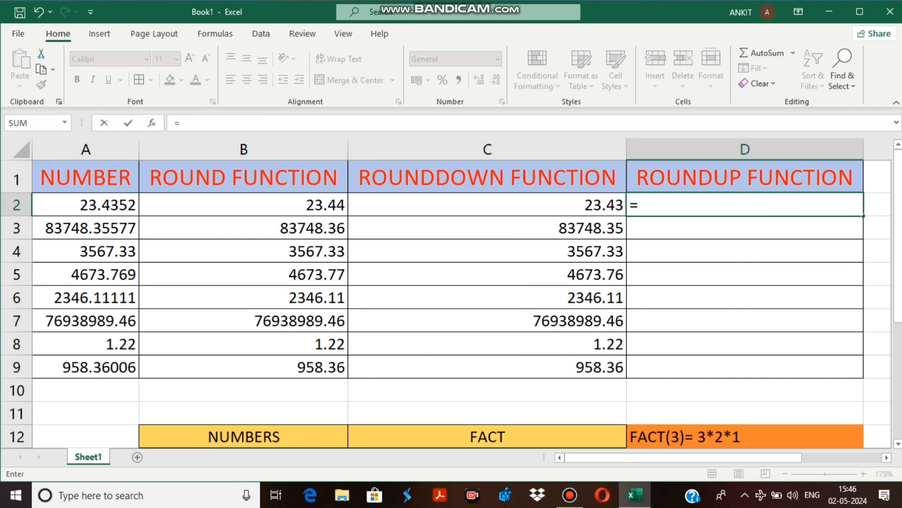
text(round)
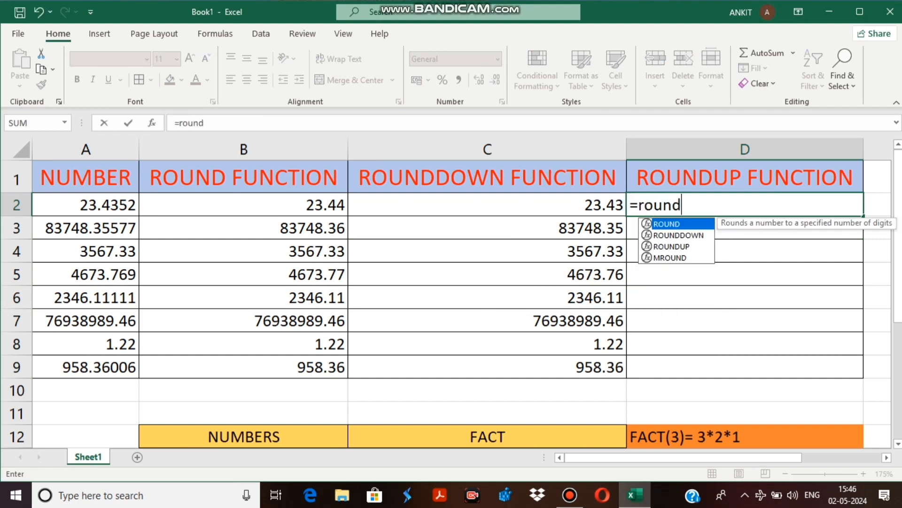
text(up)
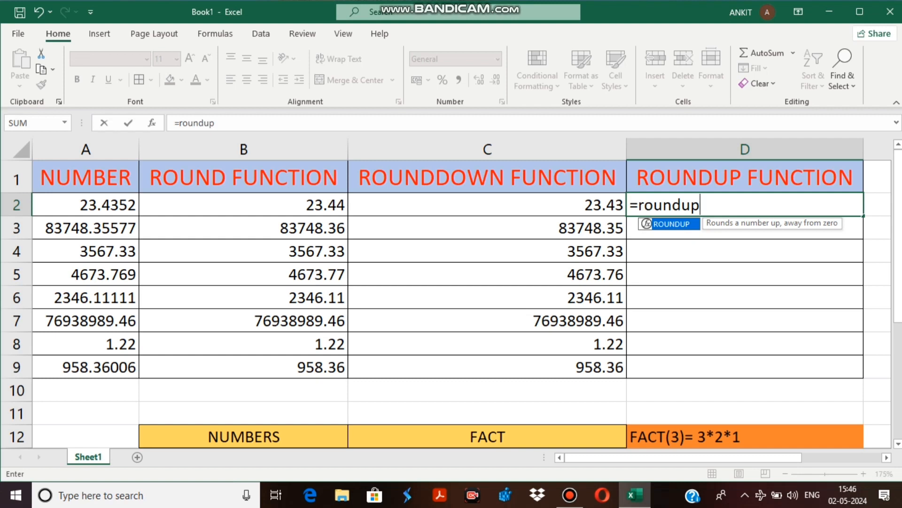
text(()
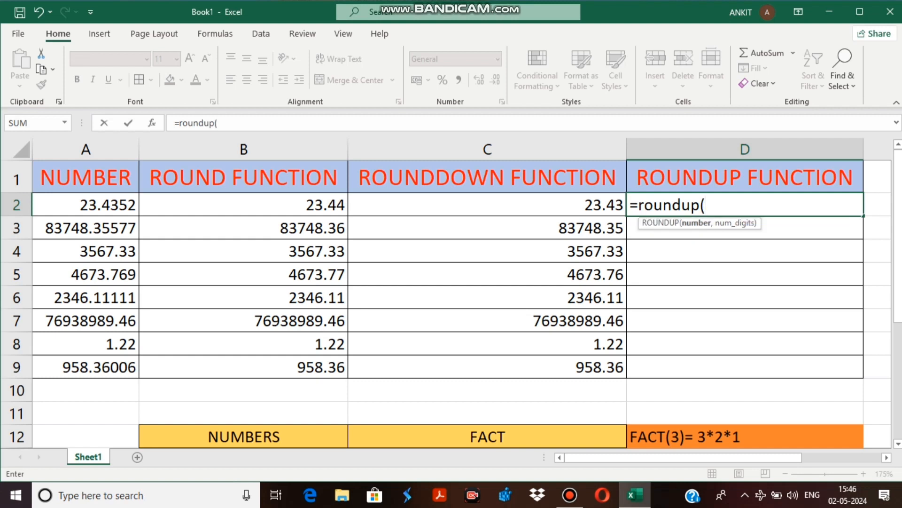
click(86, 205)
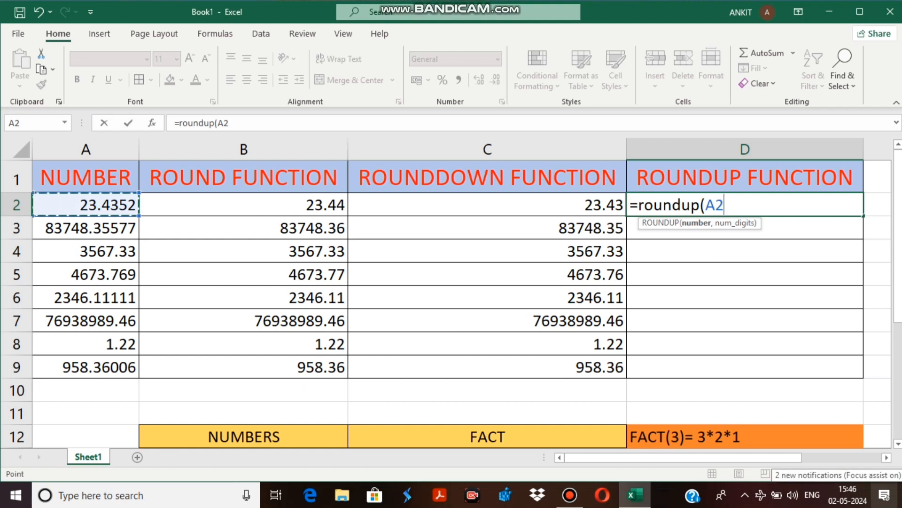
text(,)
key(BackSpace)
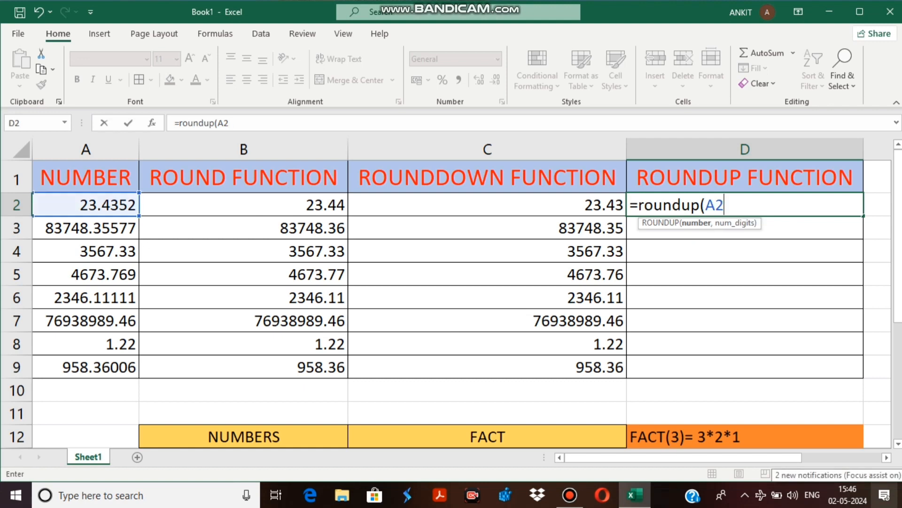
text(,)
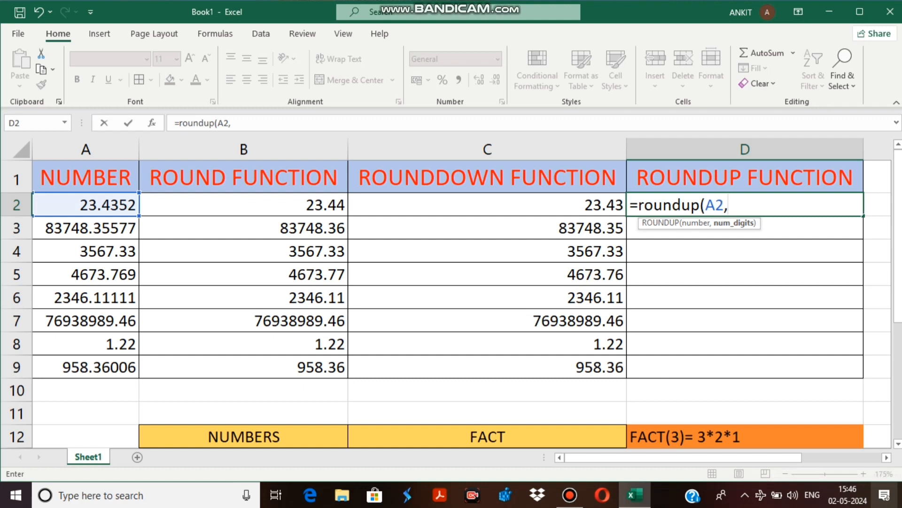
text(2)
text(\)
key(Return)
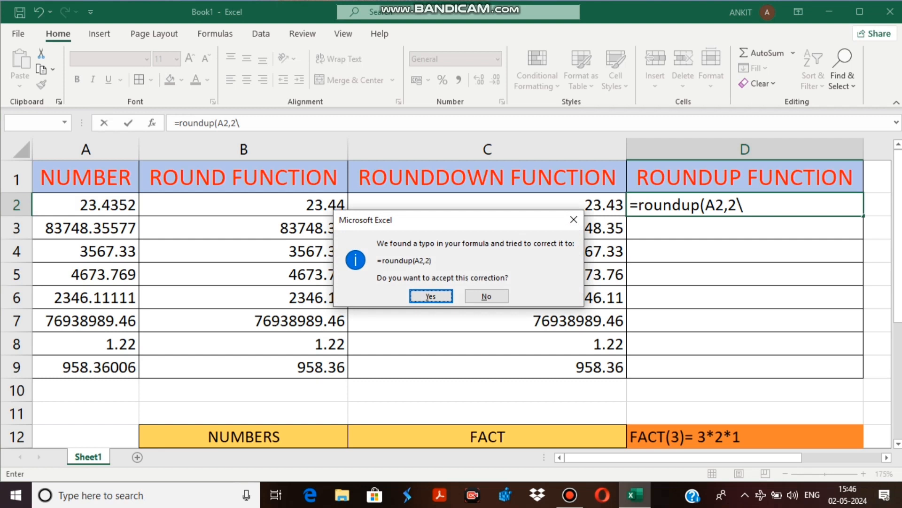
key(n)
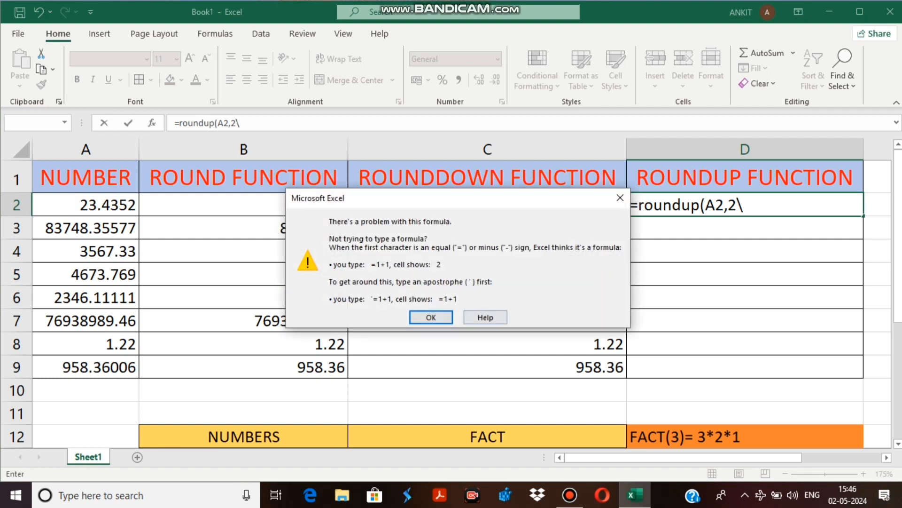
key(Return)
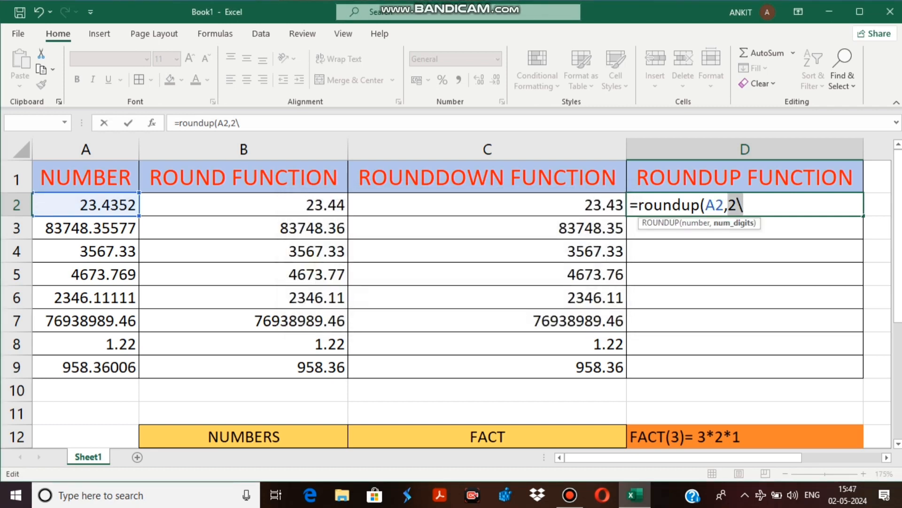
key(BackSpace)
key(Return)
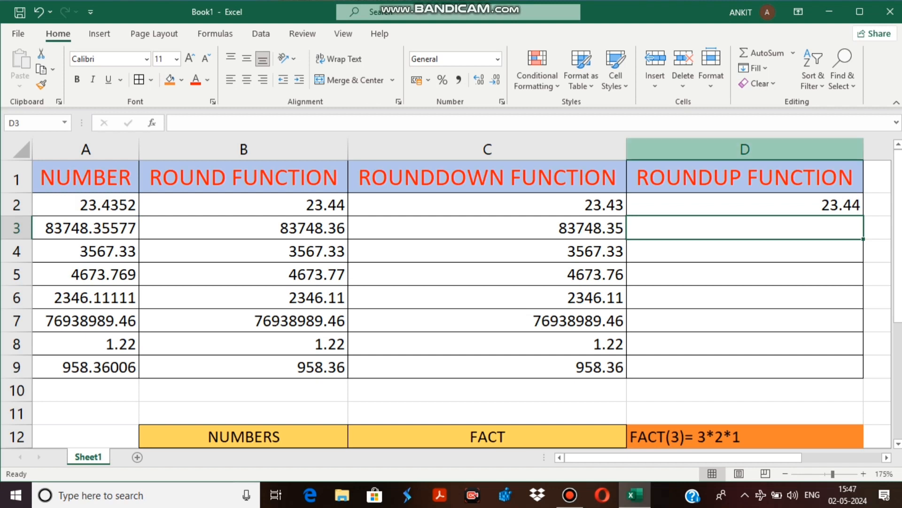
Fill the ROUNDUP formula from D2 down through D9.
click(745, 204)
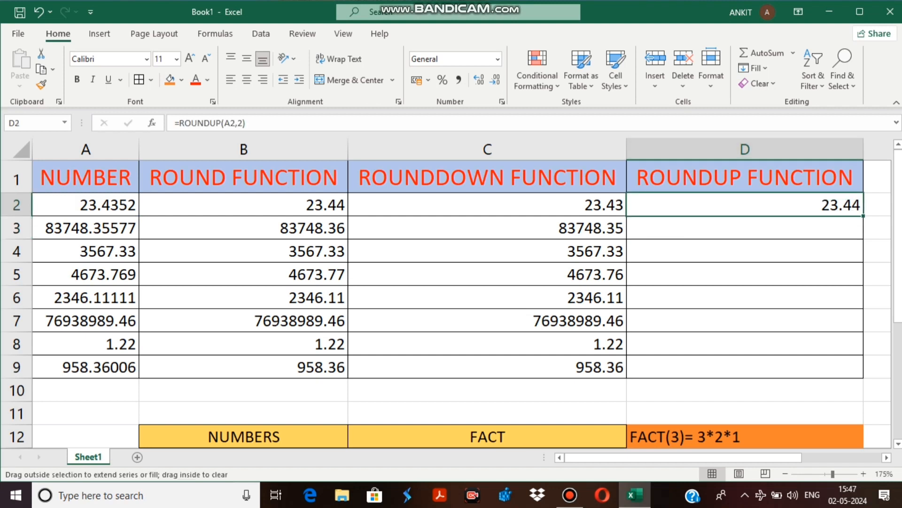
drag(864, 216, 863, 373)
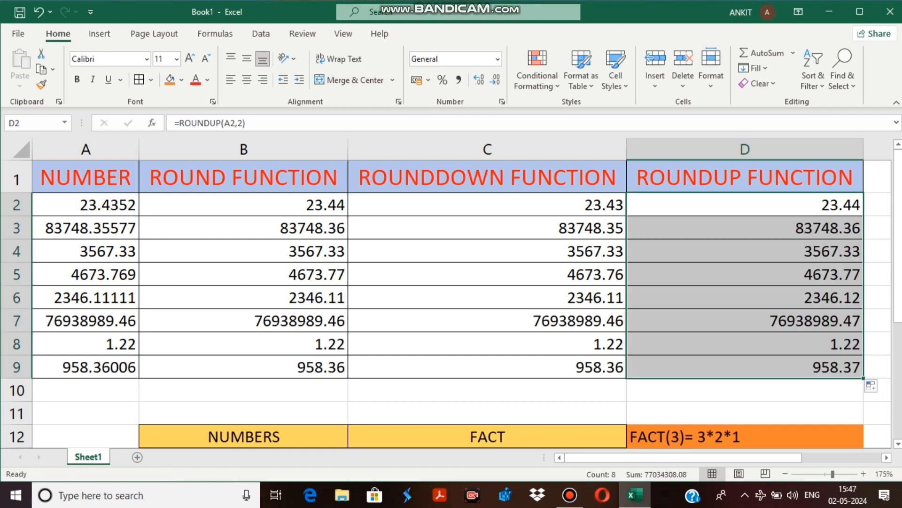
Compare the three rounding results for the numbers in A3 and A5, and view the FACT table below.
click(85, 228)
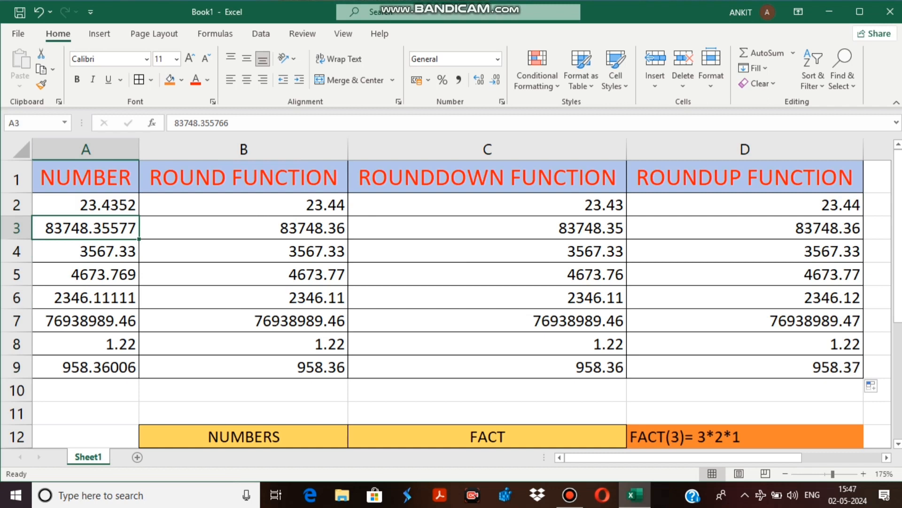
click(85, 274)
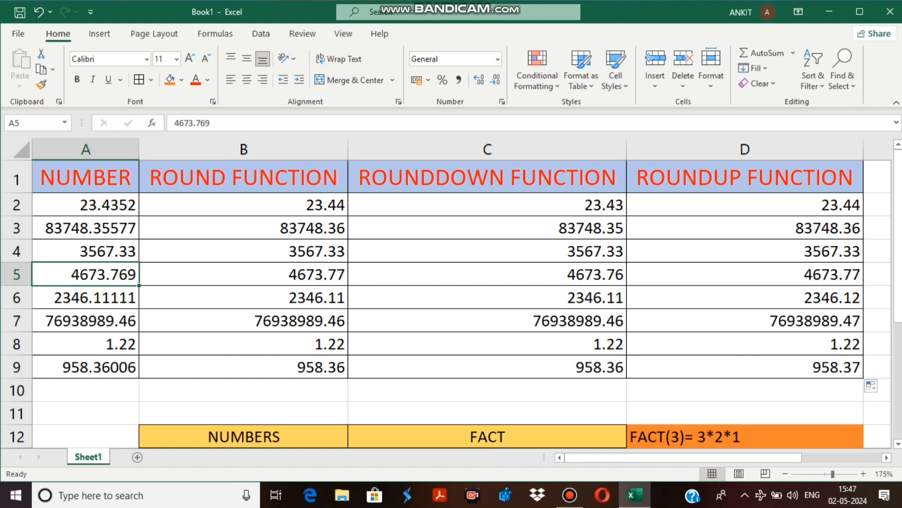
scroll(452, 301, down, 2)
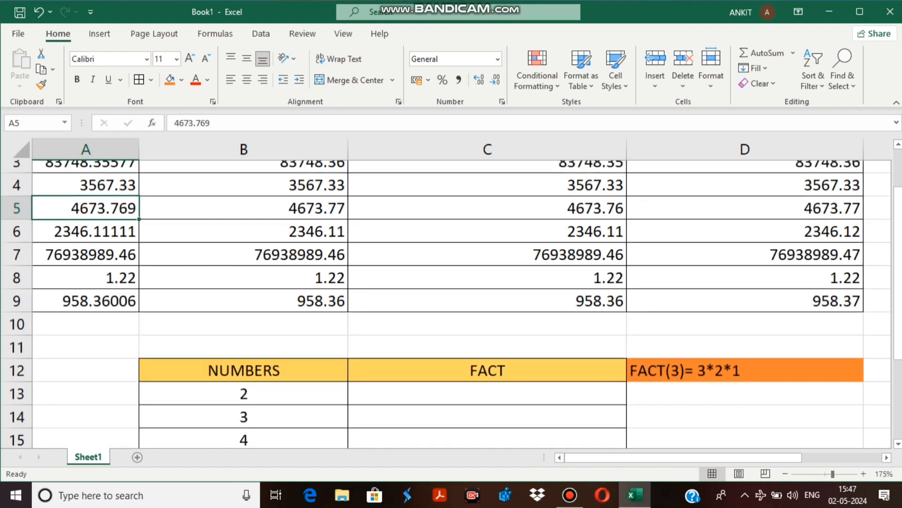
scroll(452, 301, up, 2)
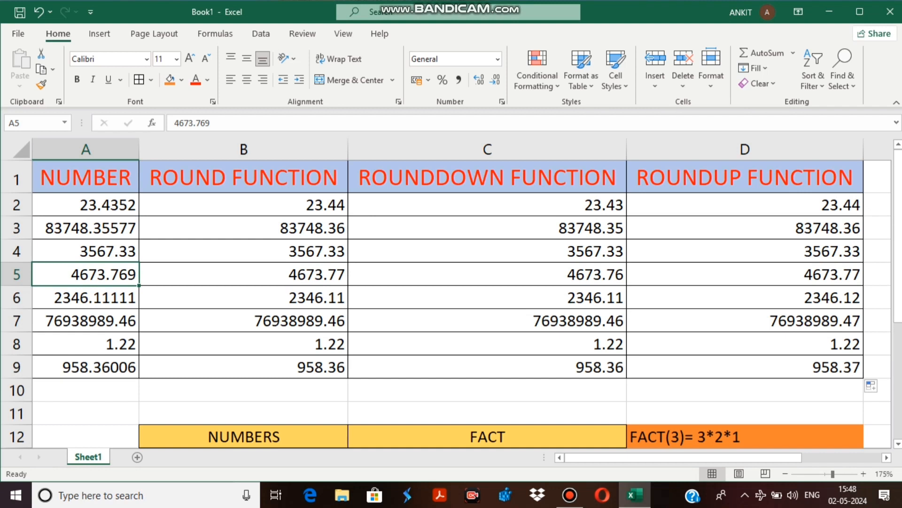
scroll(452, 301, down, 1)
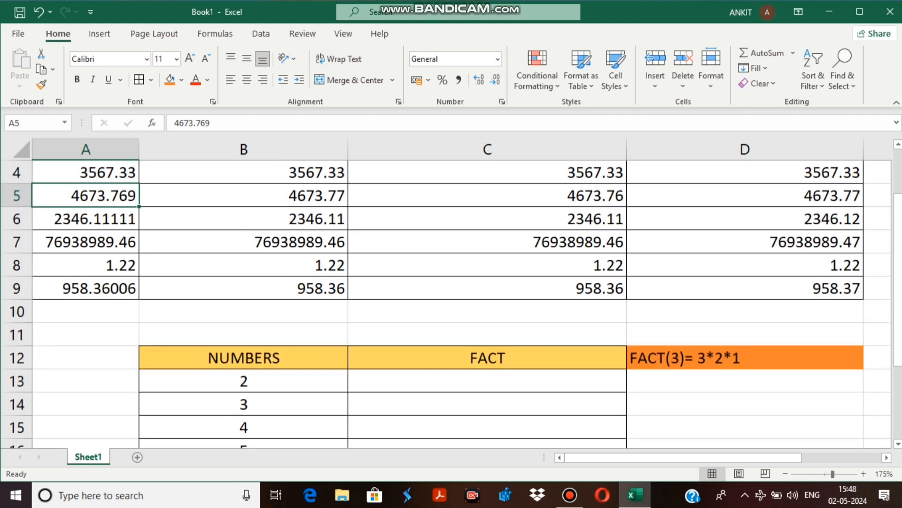
Enter the factorial expansion 8= 8*7*6*5*4*3*2 as a text note in D13, under the FACT(3) example.
scroll(452, 301, up, 1)
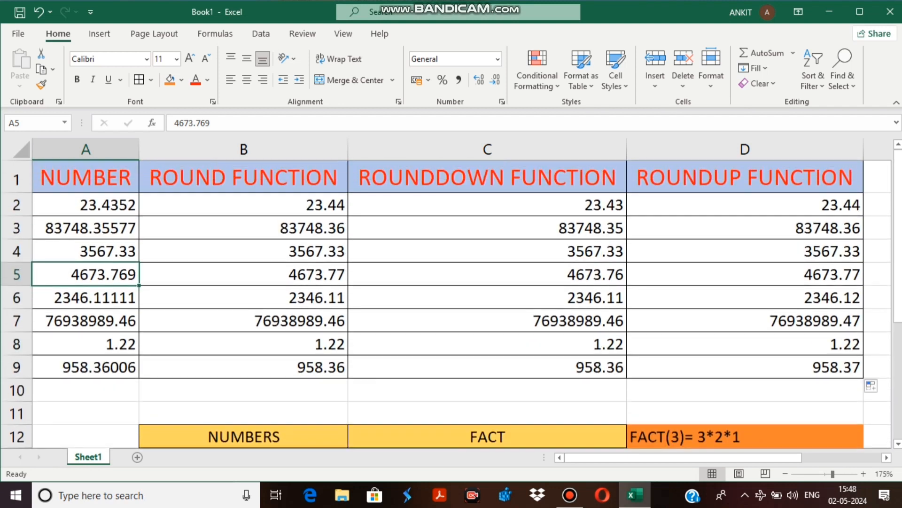
scroll(451, 301, down, 3)
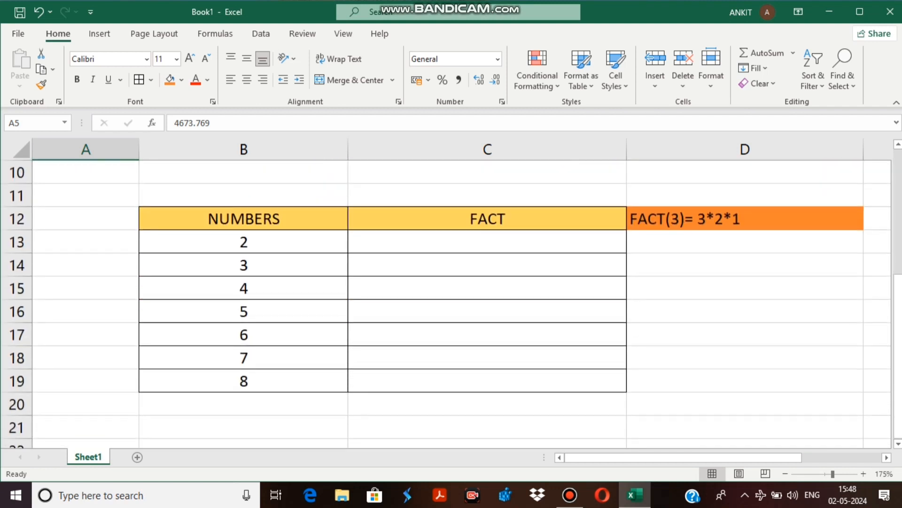
scroll(451, 301, down, 1)
scroll(451, 300, up, 1)
click(745, 218)
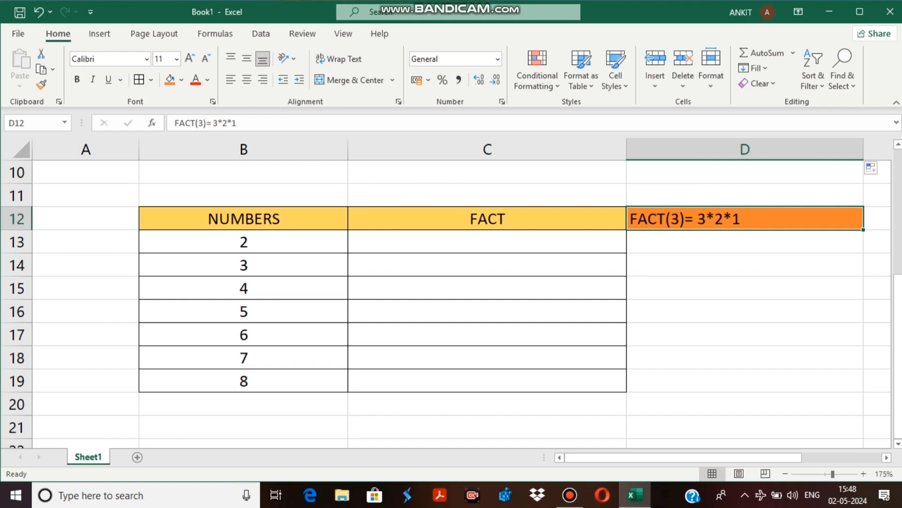
click(745, 242)
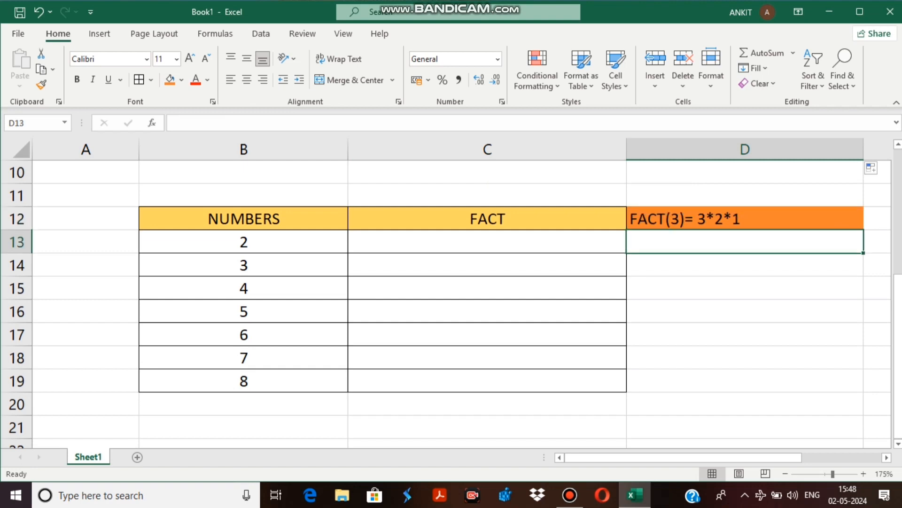
text(8=)
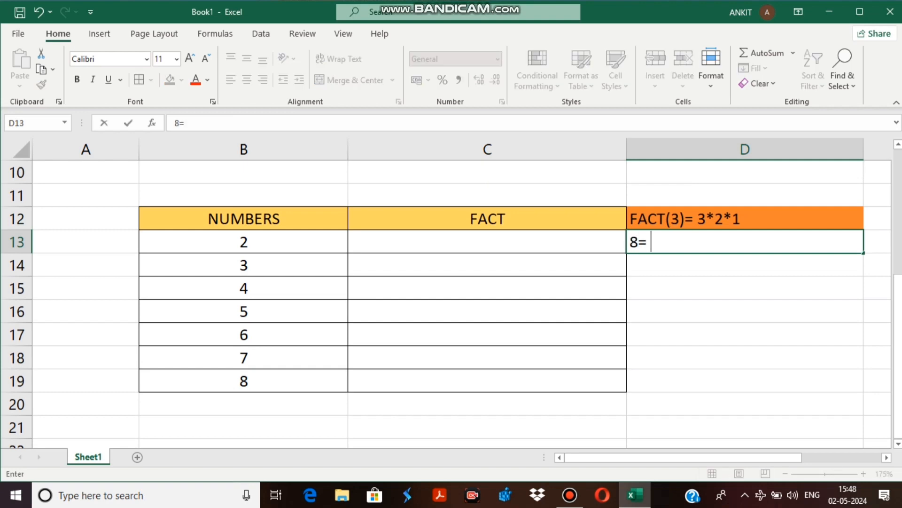
text( 8*7*^)
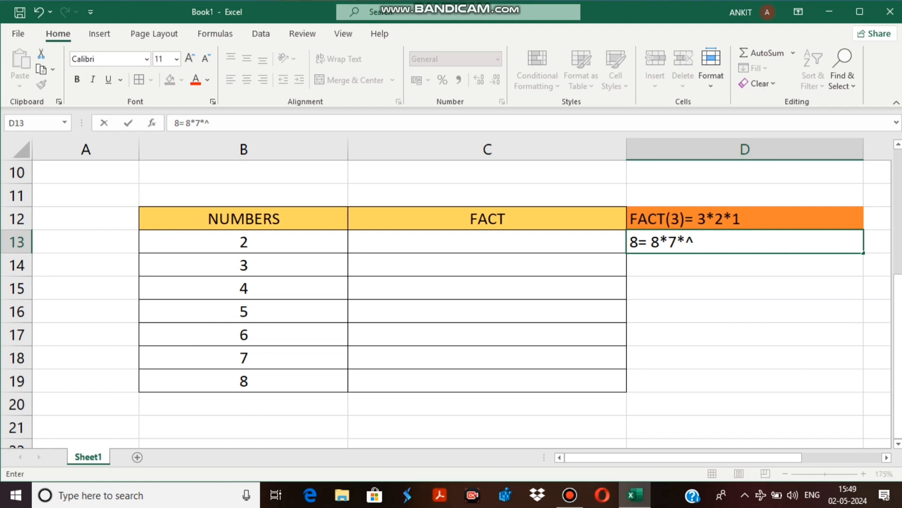
key(BackSpace)
text(6*5*4*3*)
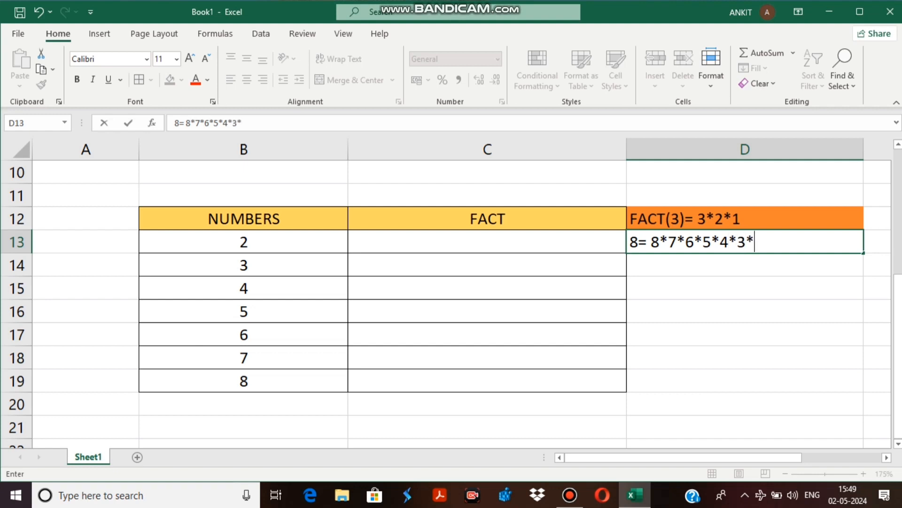
text(2)
Enter the formula =FACT(B13) in C13 to calculate the factorial of the first number.
click(487, 242)
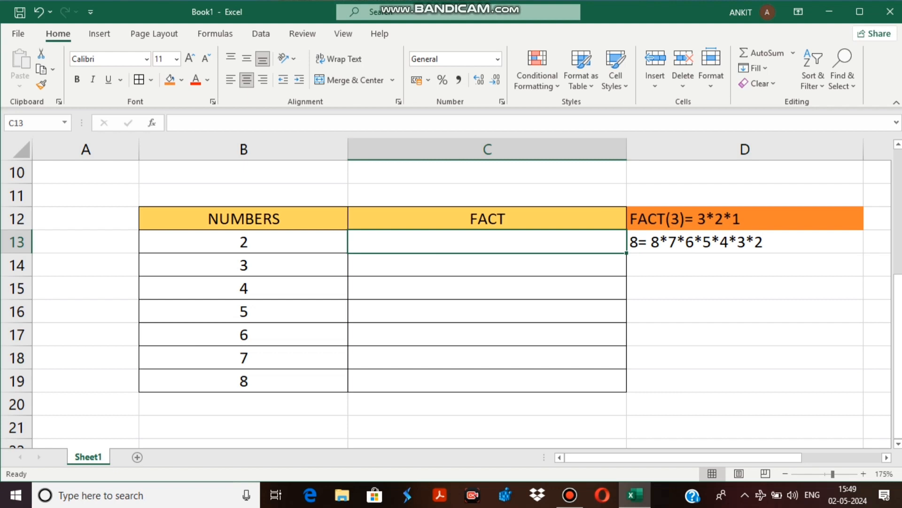
text(=fac)
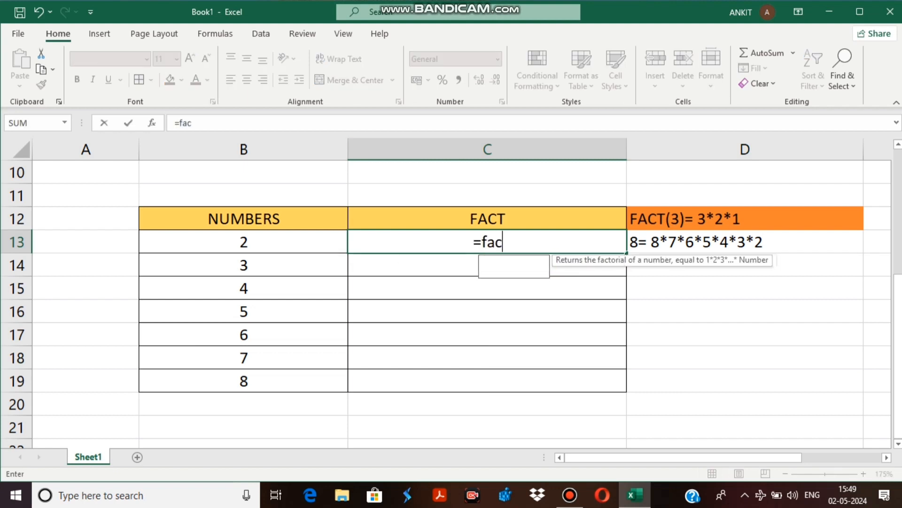
text(t)
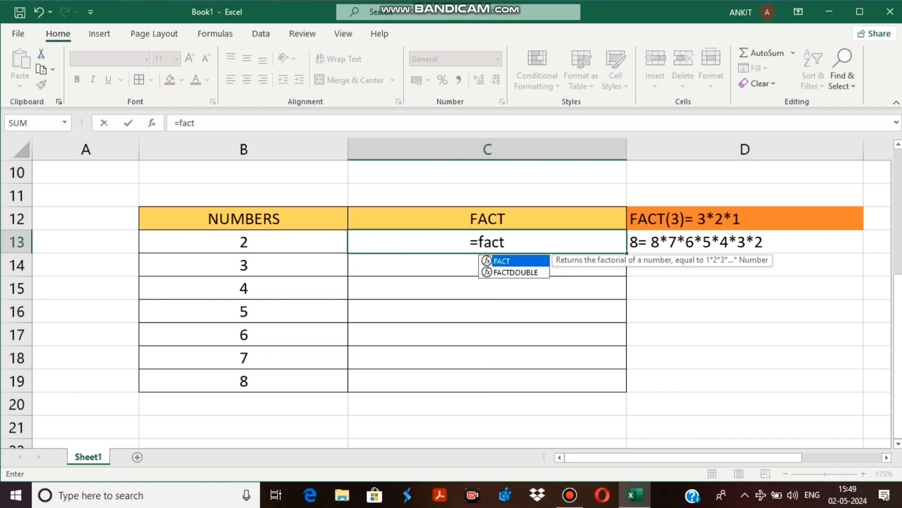
text(()
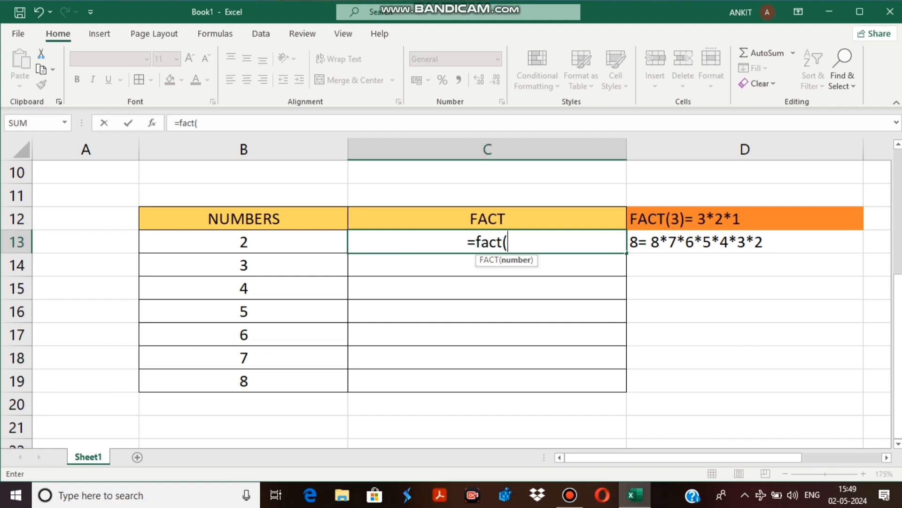
key(Left)
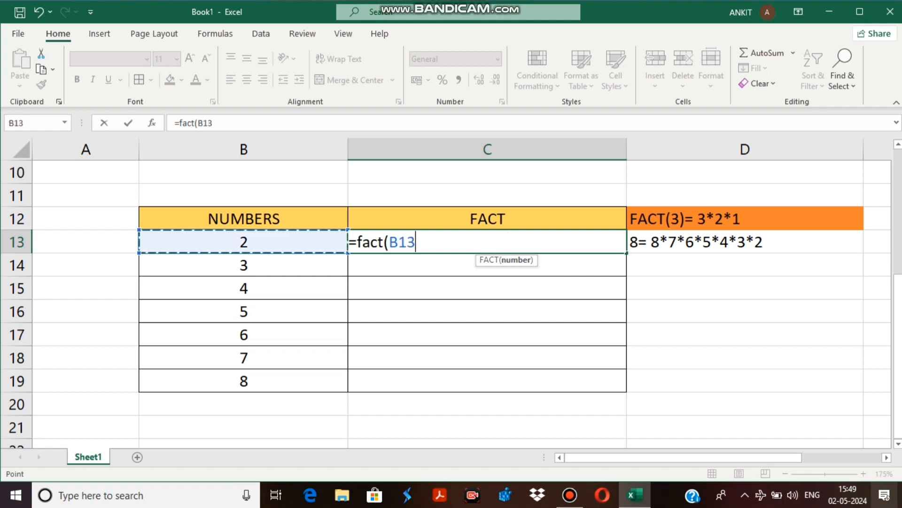
key(Return)
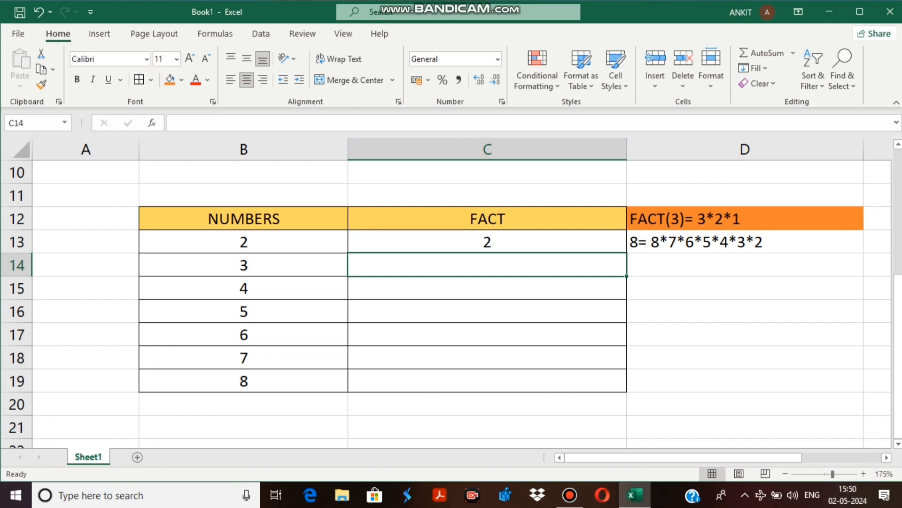
Enter the formula =FACT(B14) in C14 to calculate the factorial of the second number.
key(BackSpace)
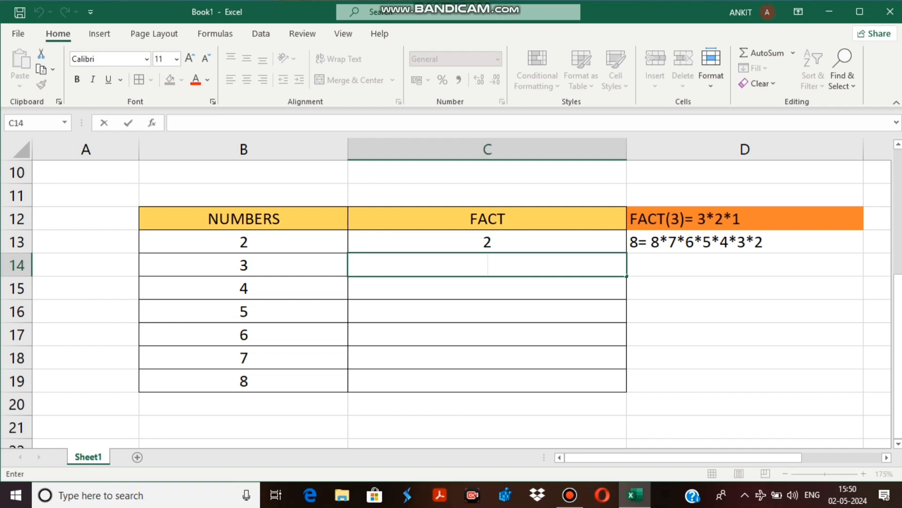
text(=faac)
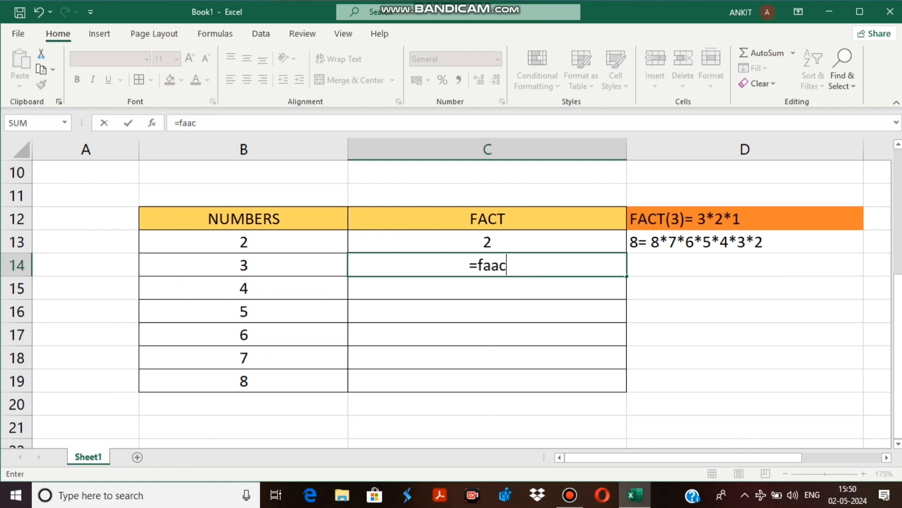
text(t)
key(BackSpace)
key(BackSpace)
key(BackSpace)
key(BackSpace)
text(t)
key(BackSpace)
text(c)
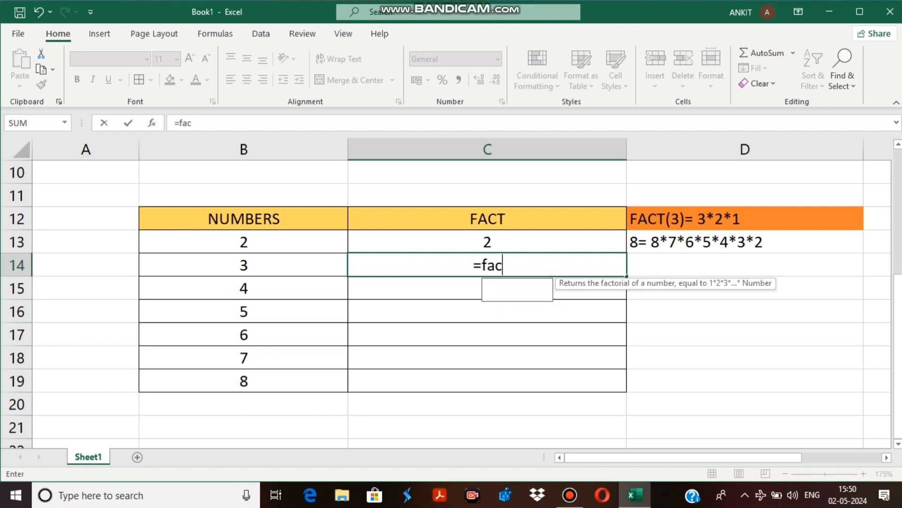
text(t)
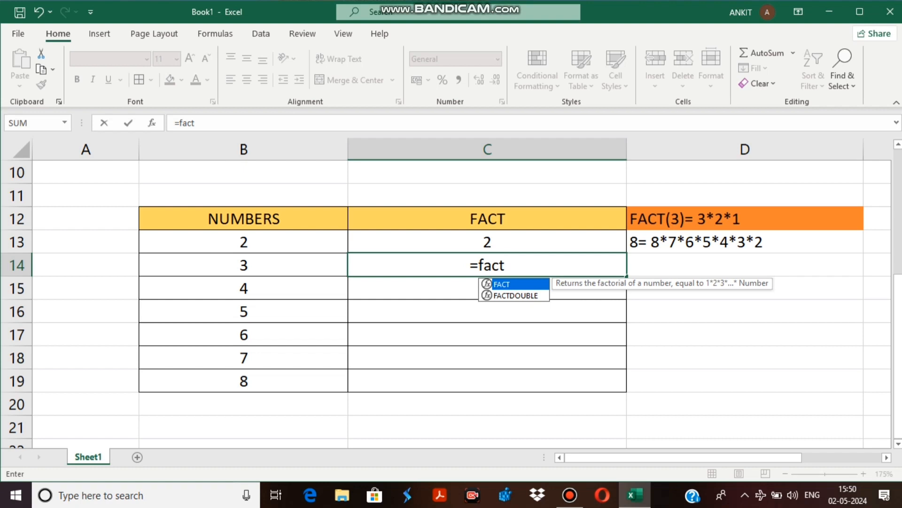
text(()
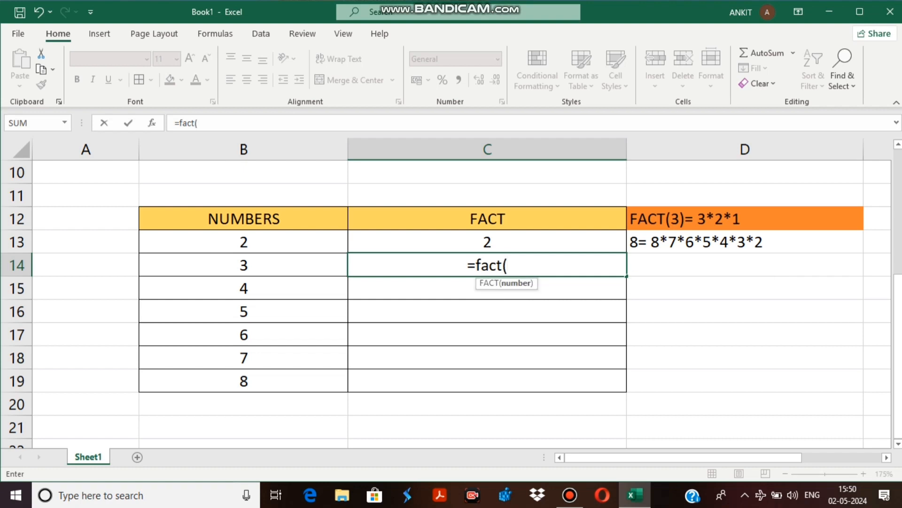
click(244, 265)
mouse_move(569, 495)
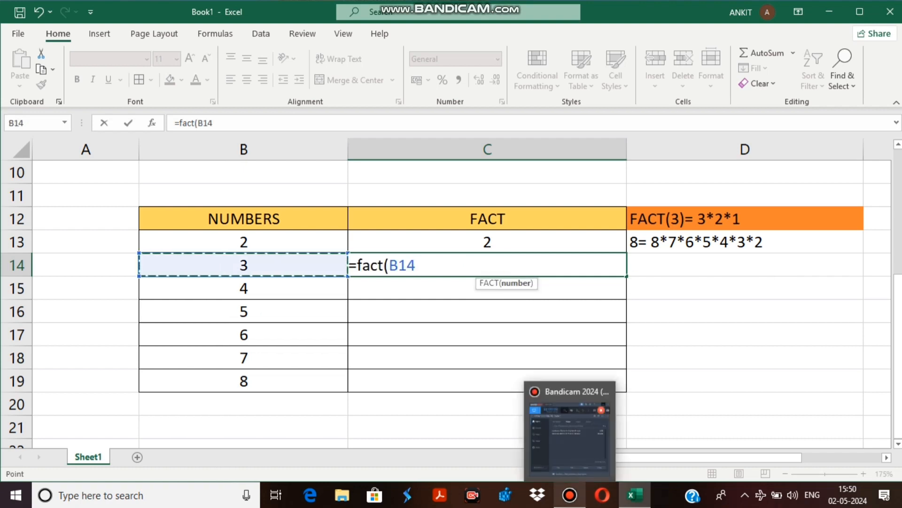
key(Return)
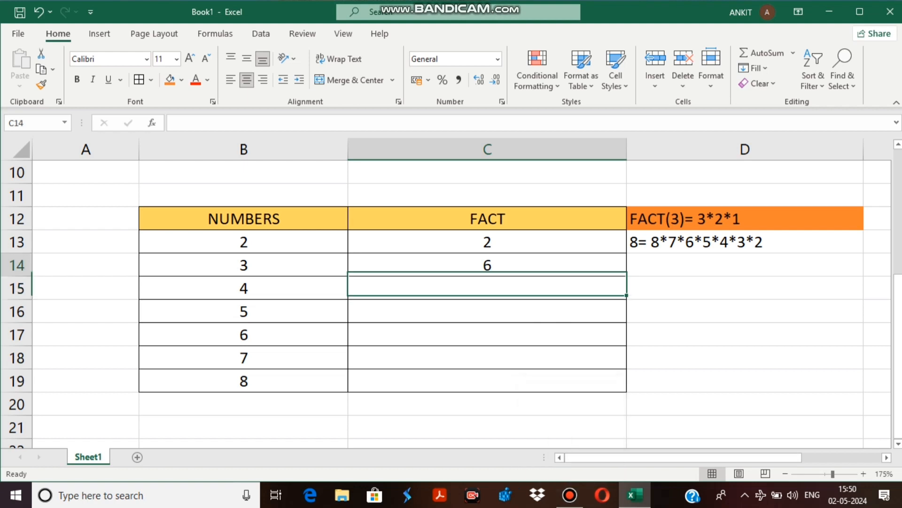
Fill the FACT formula from C14 down through C19 for the remaining numbers.
double_click(488, 265)
click(705, 288)
click(487, 265)
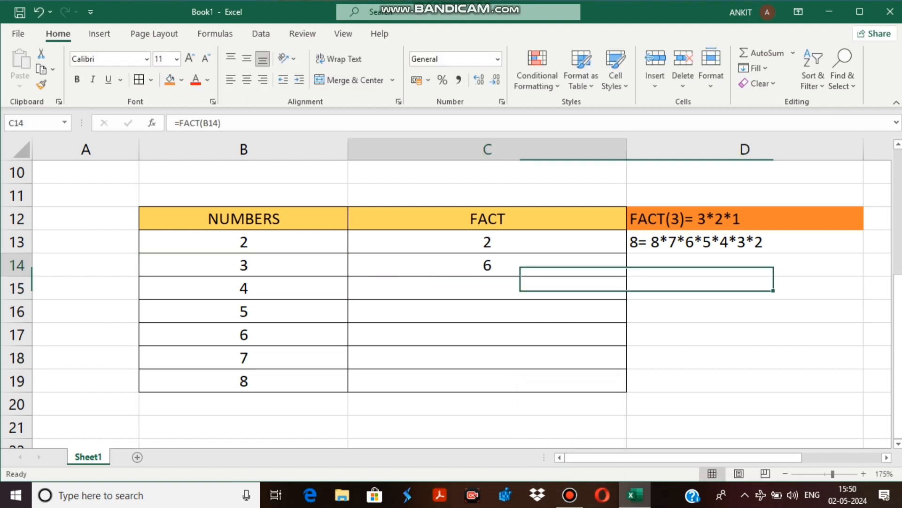
double_click(488, 265)
click(705, 288)
click(487, 265)
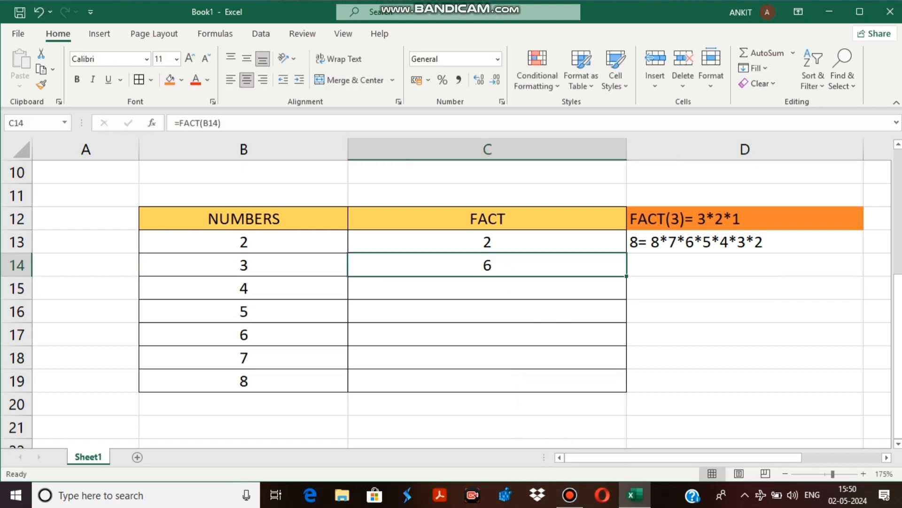
drag(627, 276, 626, 391)
scroll(451, 292, down, 1)
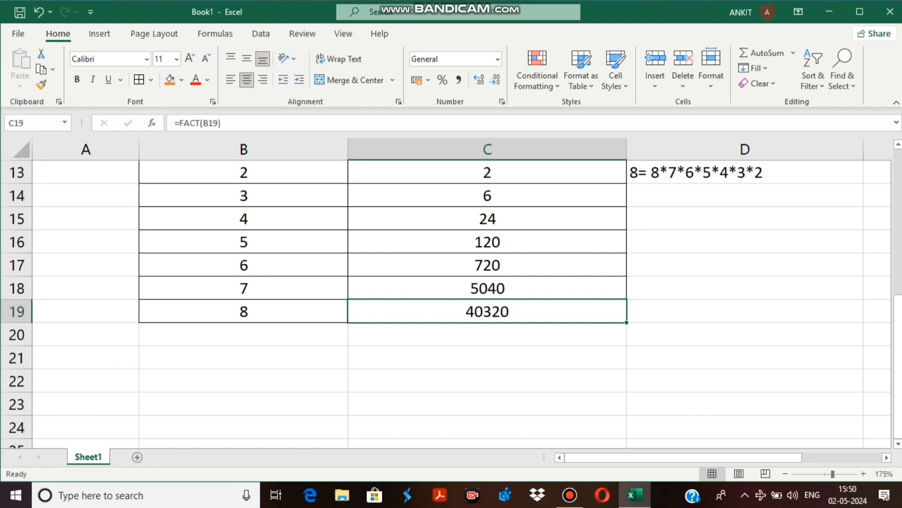
scroll(452, 301, up, 3)
scroll(452, 301, down, 2)
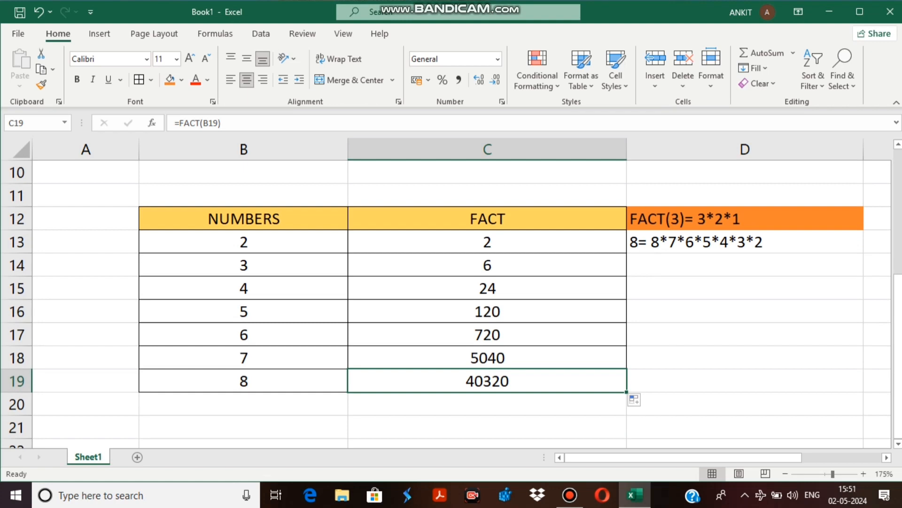
Write the worked factorial note 4*3*2=24 in D15, beside the factorial of 4.
double_click(745, 288)
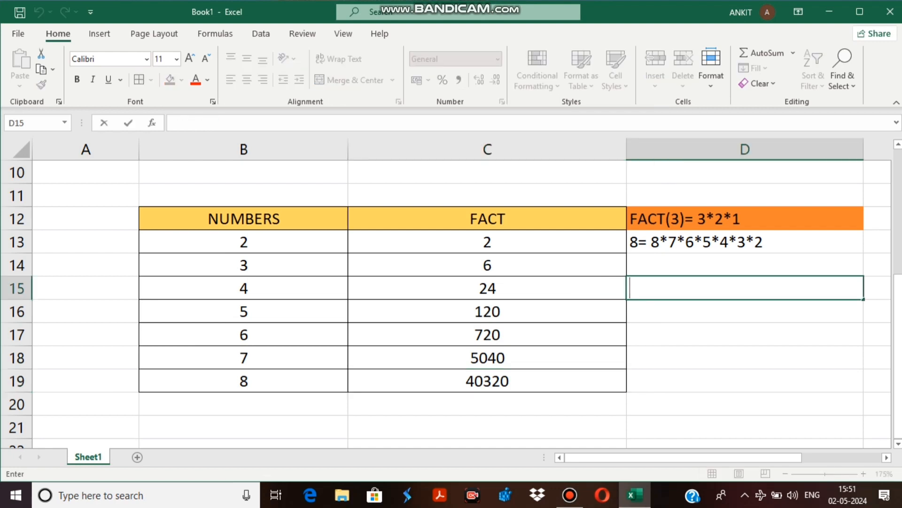
text(4*3*2)
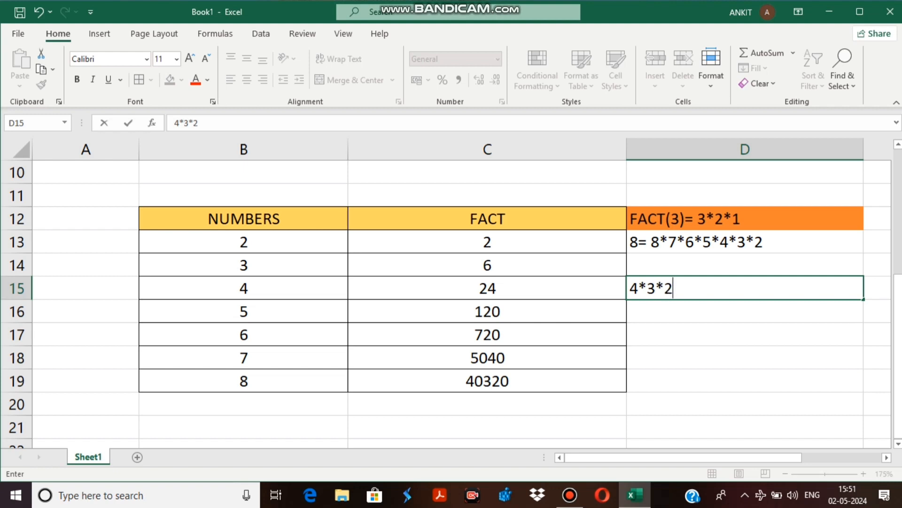
text(=24)
Review the results of the three rounding functions and the factorials in the FACT table.
scroll(452, 292, up, 3)
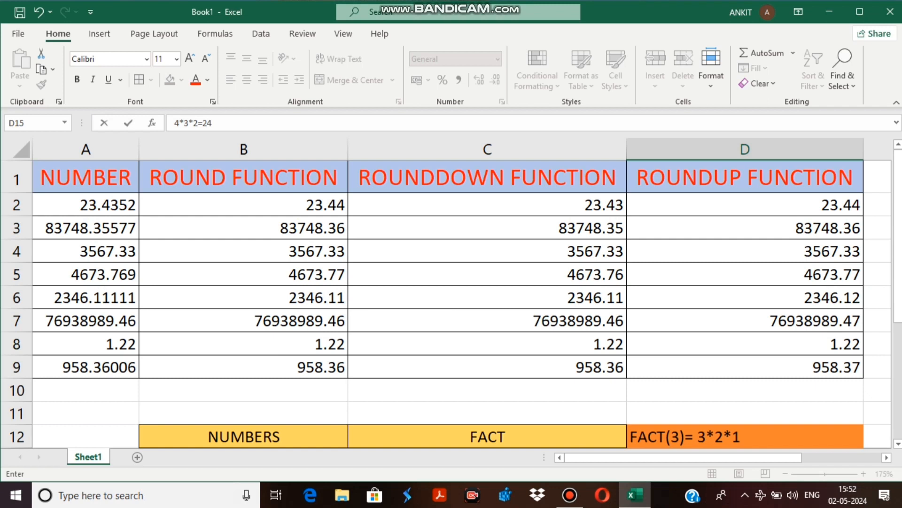
scroll(451, 301, down, 2)
scroll(451, 301, up, 1)
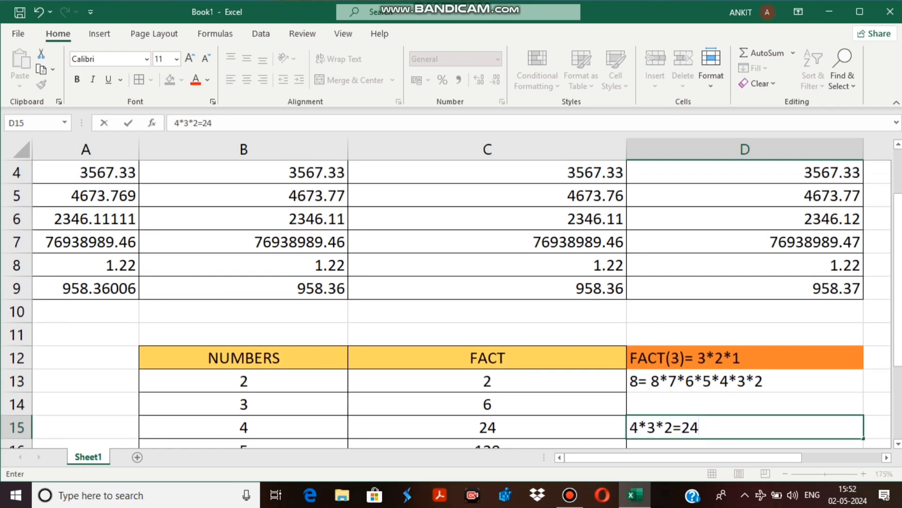
scroll(452, 301, down, 1)
scroll(452, 300, down, 2)
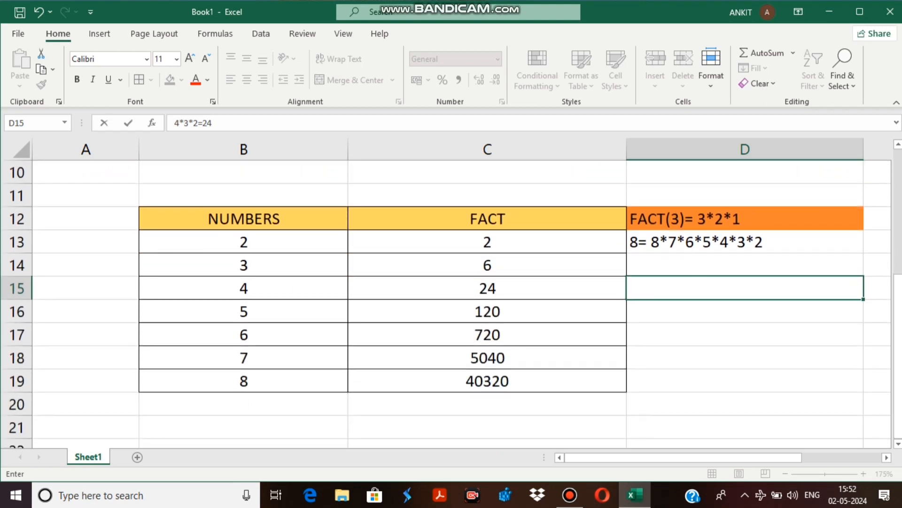
scroll(451, 301, down, 1)
scroll(451, 300, up, 3)
scroll(451, 301, down, 2)
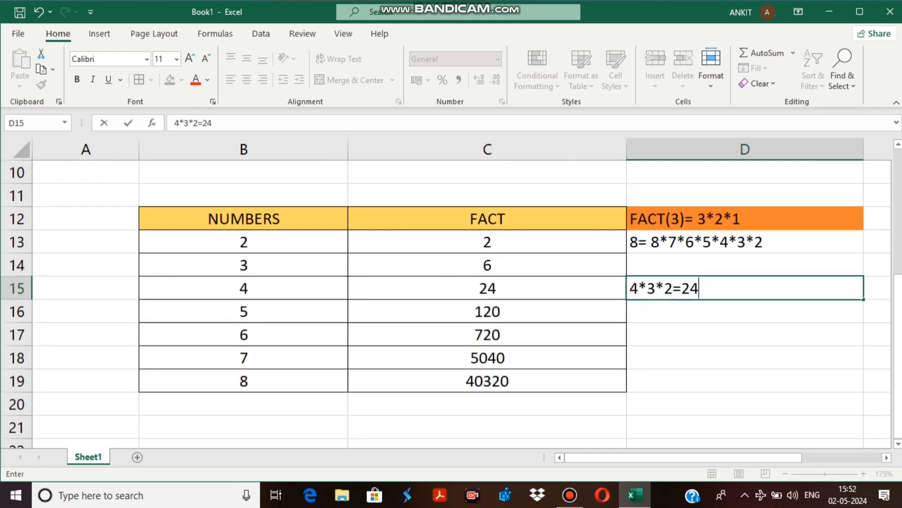
scroll(451, 301, down, 1)
scroll(451, 301, up, 2)
Highlight the FACT table and its adjacent notes from row 11 down, and look back at the rounding results.
drag(86, 195, 745, 380)
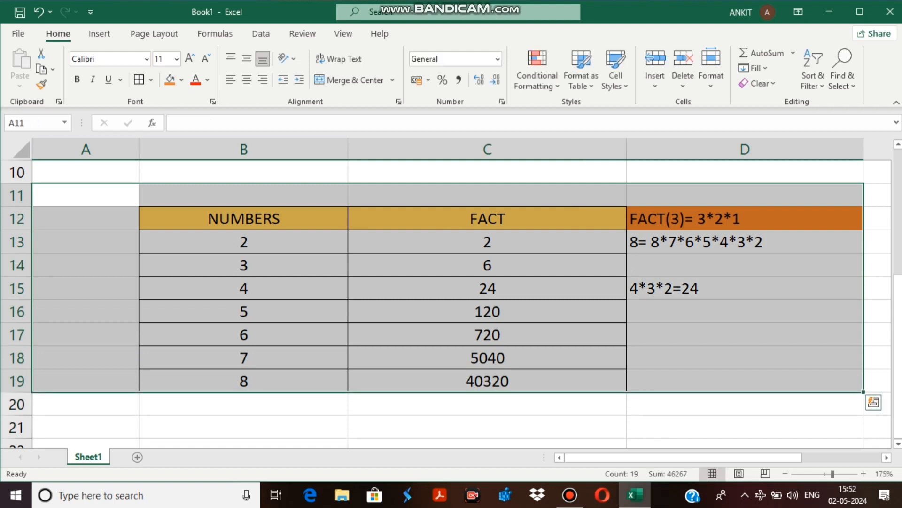
click(243, 195)
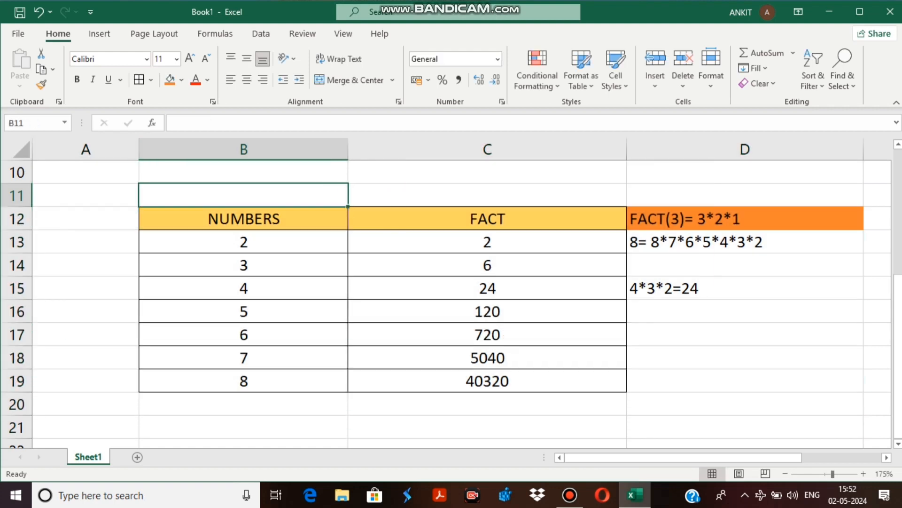
drag(243, 195, 326, 217)
scroll(326, 216, up, 6)
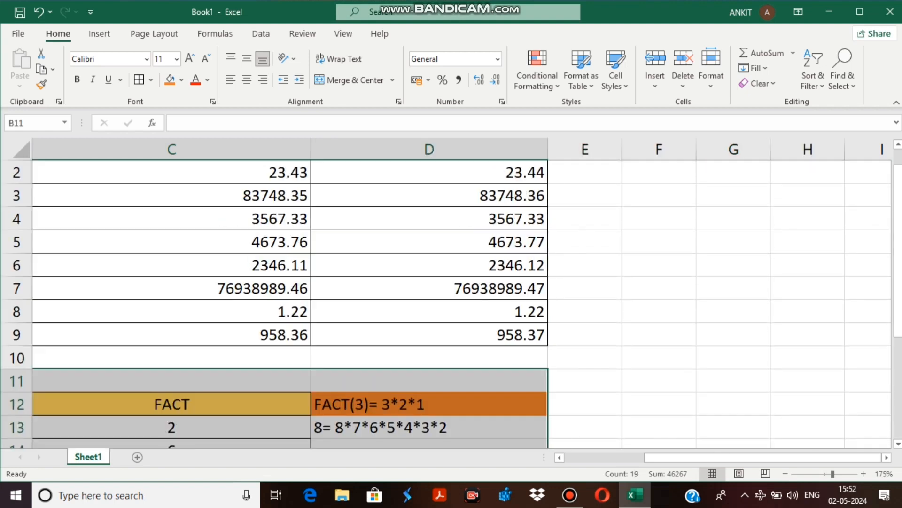